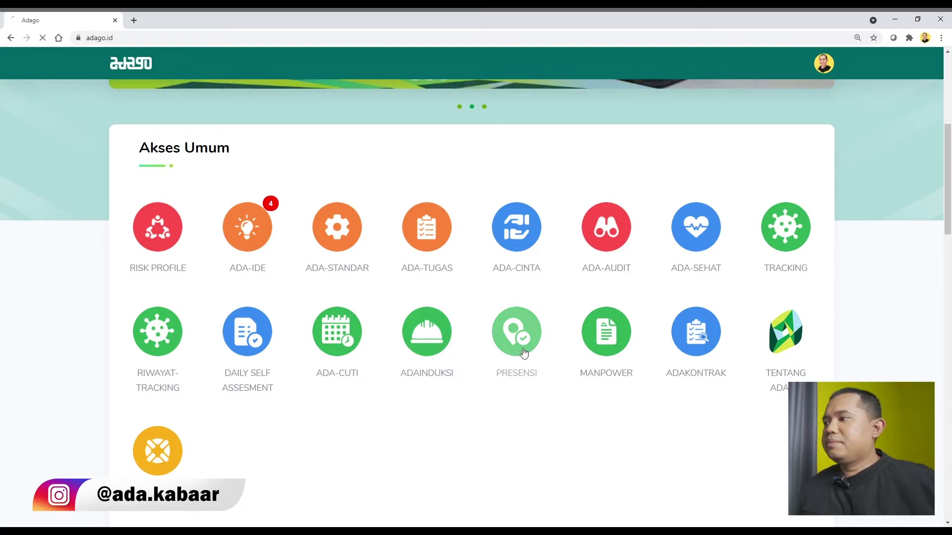
Step: Go to the Presensi attendance-location settings and start adding a new location
{"action": "left_click", "coordinate": [515, 335]}
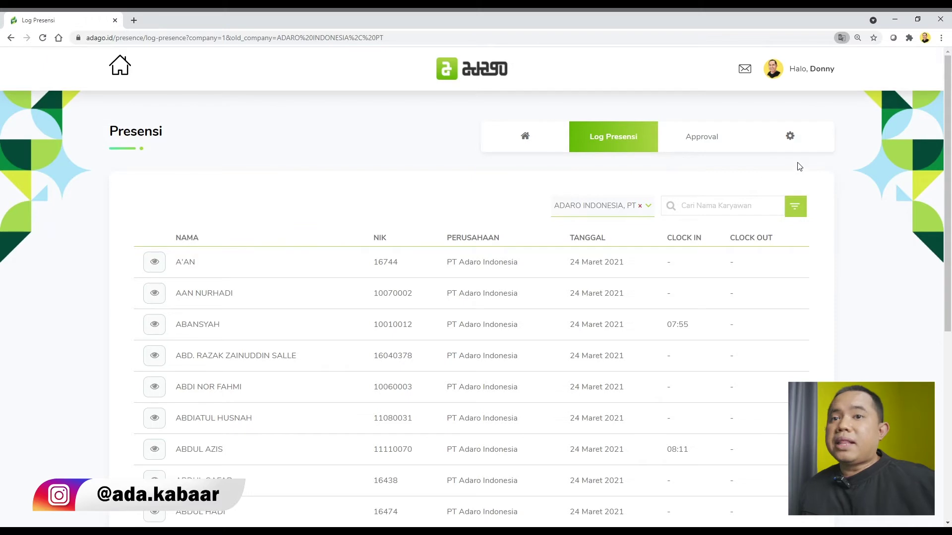
{"action": "left_click", "coordinate": [795, 143]}
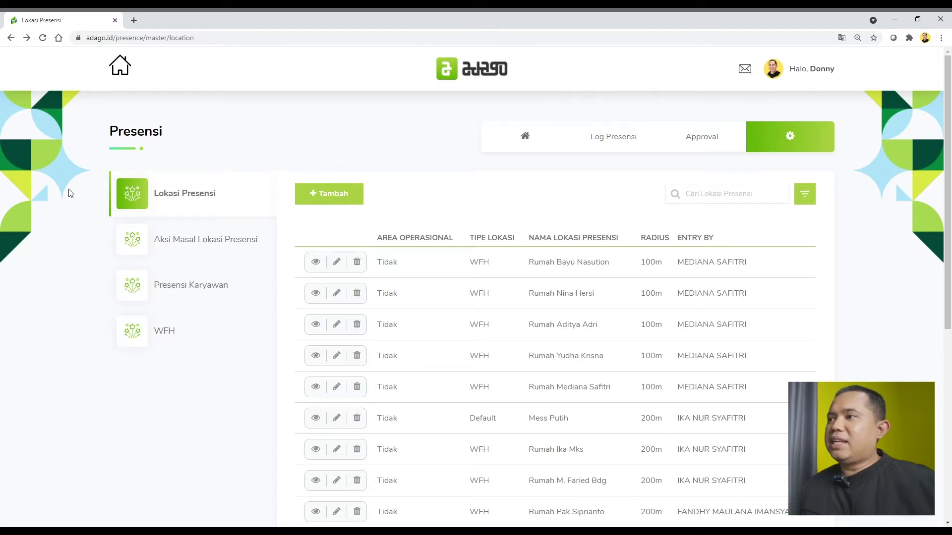
{"action": "left_click", "coordinate": [329, 202]}
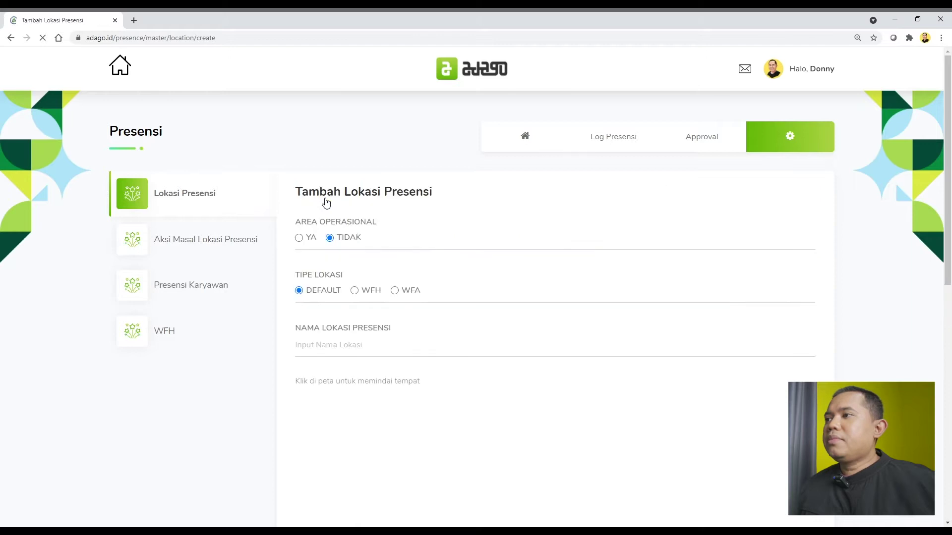
Step: Scroll down the new MESS PINK location form toward the Banjarmasin map
{"action": "scroll", "coordinate": [428, 187], "scroll_direction": "down", "scroll_amount": 1}
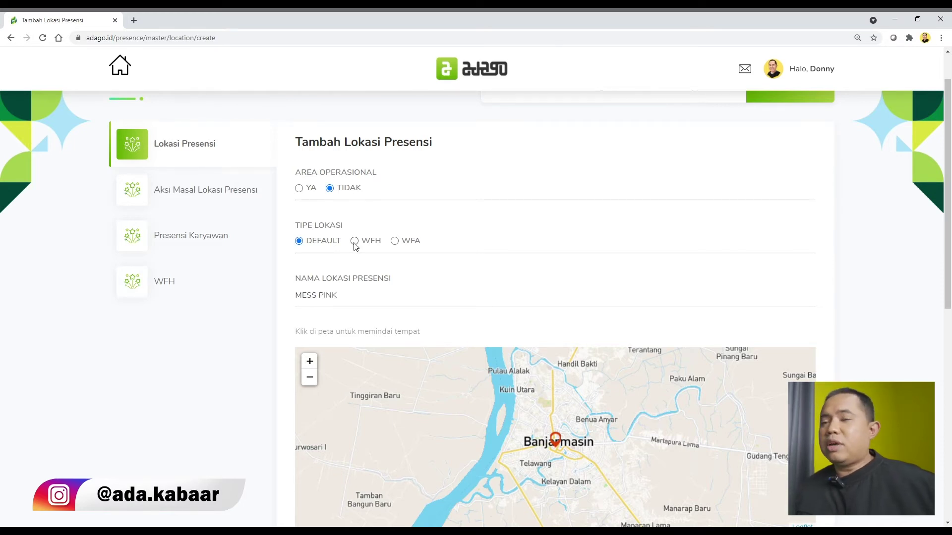
Step: Switch the MESS PINK location type from WFH to WFA
{"action": "left_click", "coordinate": [354, 243]}
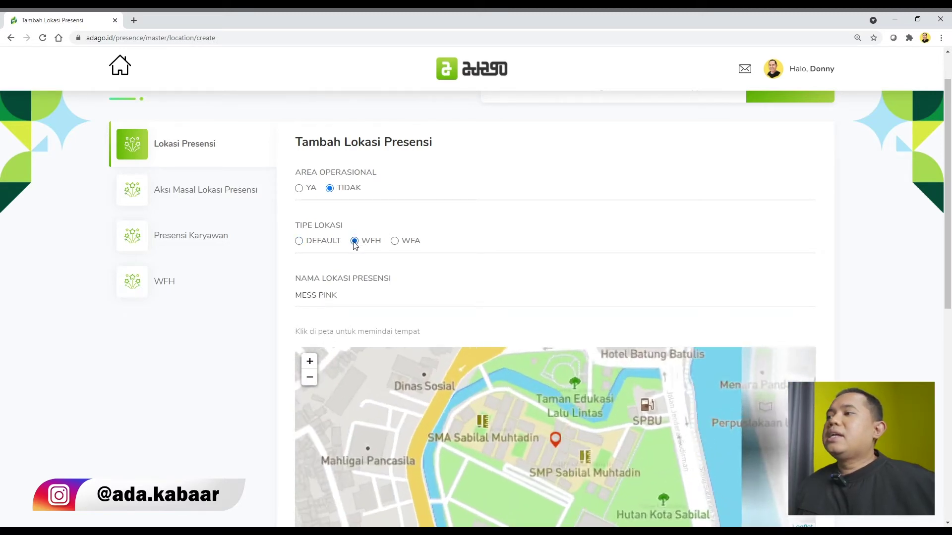
{"action": "left_click", "coordinate": [395, 243]}
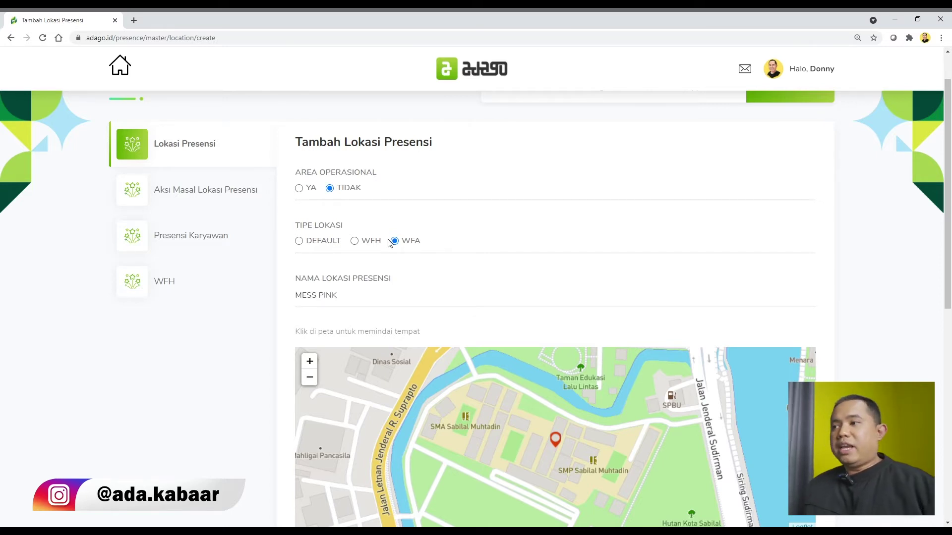
{"action": "scroll", "coordinate": [459, 244], "scroll_direction": "down", "scroll_amount": 2}
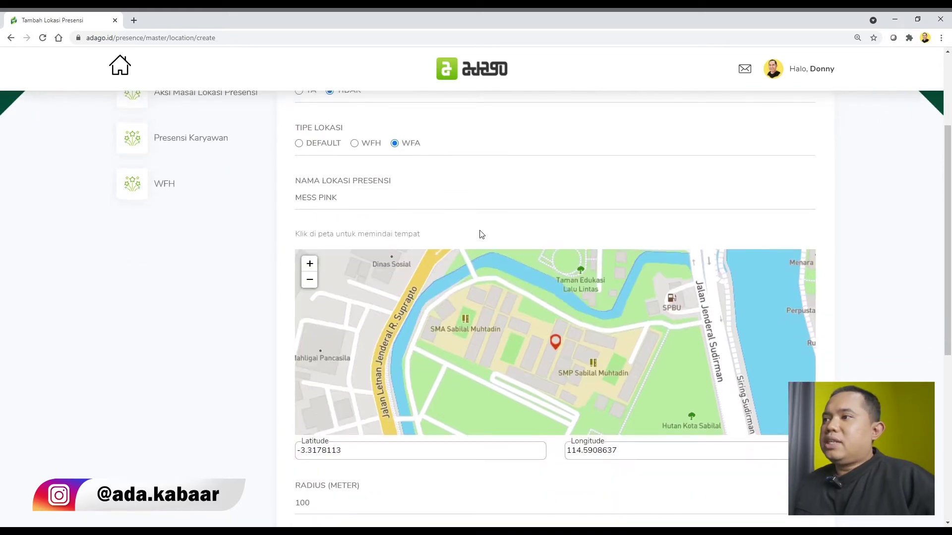
{"action": "left_click", "coordinate": [371, 202]}
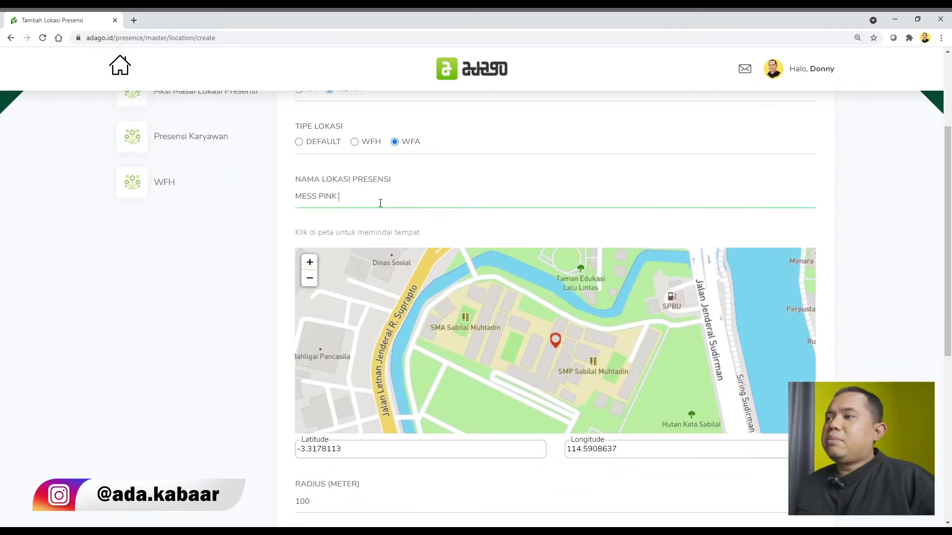
{"action": "scroll", "coordinate": [380, 203], "scroll_direction": "up", "scroll_amount": 1}
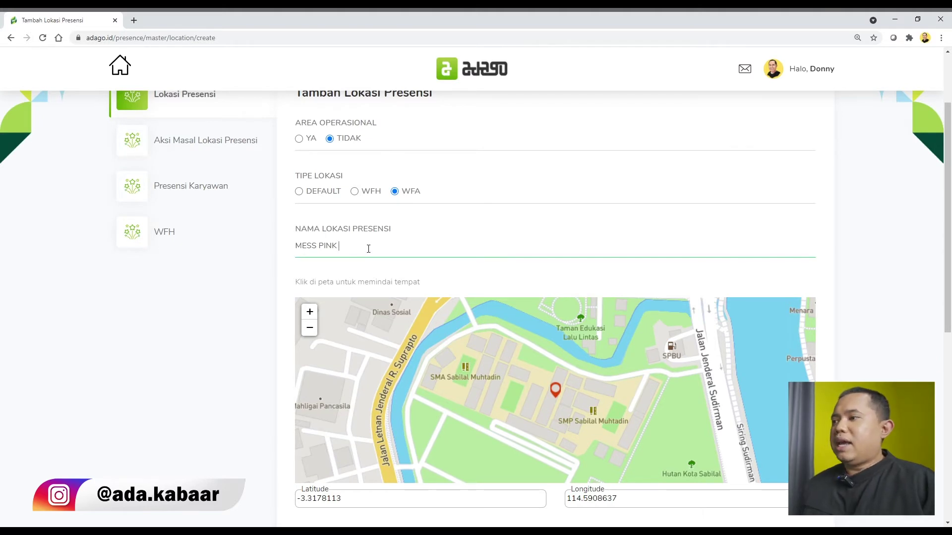
{"action": "scroll", "coordinate": [433, 245], "scroll_direction": "down", "scroll_amount": 4}
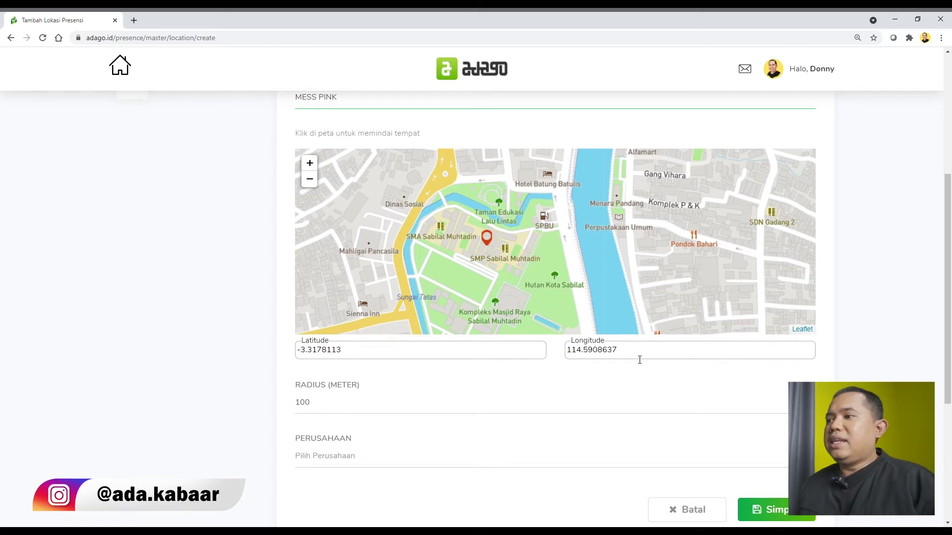
{"action": "left_click", "coordinate": [366, 350]}
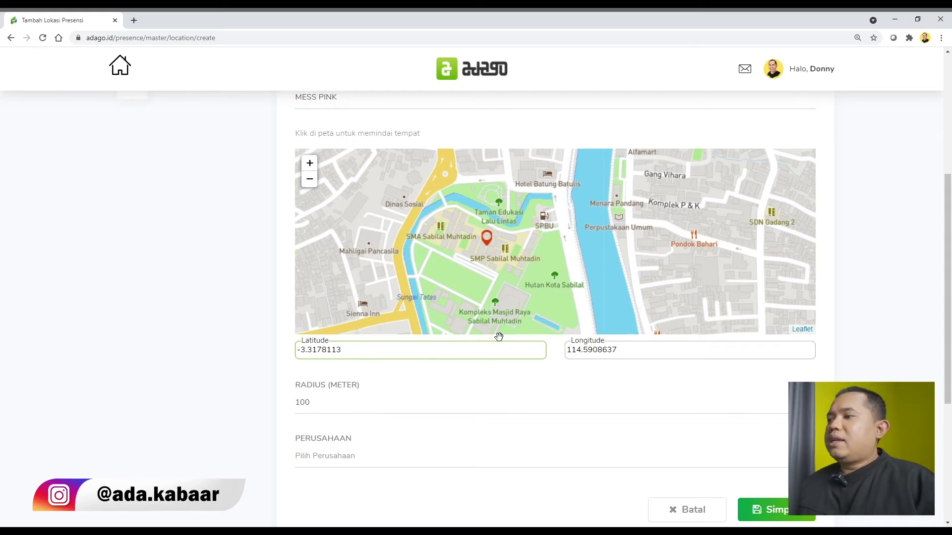
{"action": "scroll", "coordinate": [525, 332], "scroll_direction": "down", "scroll_amount": 1}
{"action": "scroll", "coordinate": [532, 332], "scroll_direction": "up", "scroll_amount": 1}
{"action": "left_click_drag", "start_coordinate": [311, 406], "coordinate": [291, 404]}
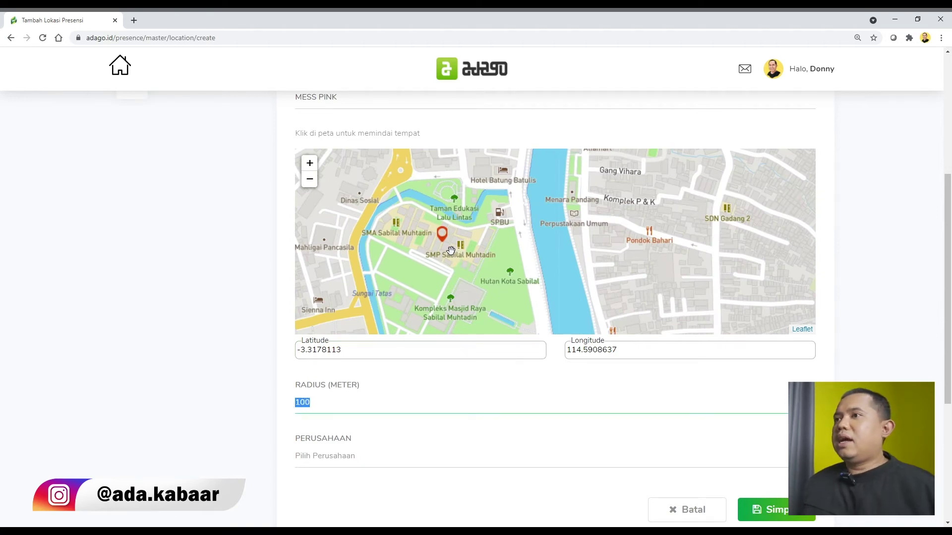
{"action": "scroll", "coordinate": [452, 249], "scroll_direction": "up", "scroll_amount": 1}
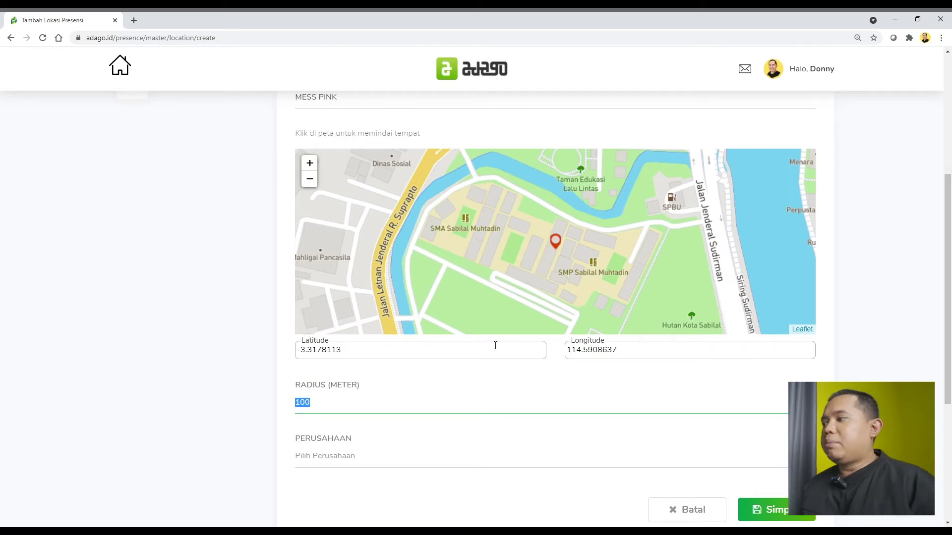
{"action": "scroll", "coordinate": [600, 357], "scroll_direction": "down", "scroll_amount": 1}
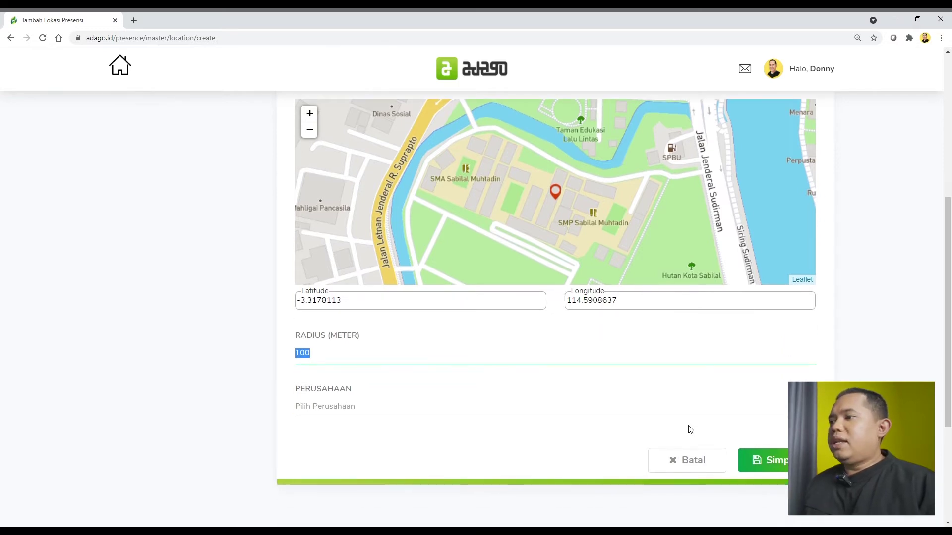
{"action": "left_click", "coordinate": [777, 463]}
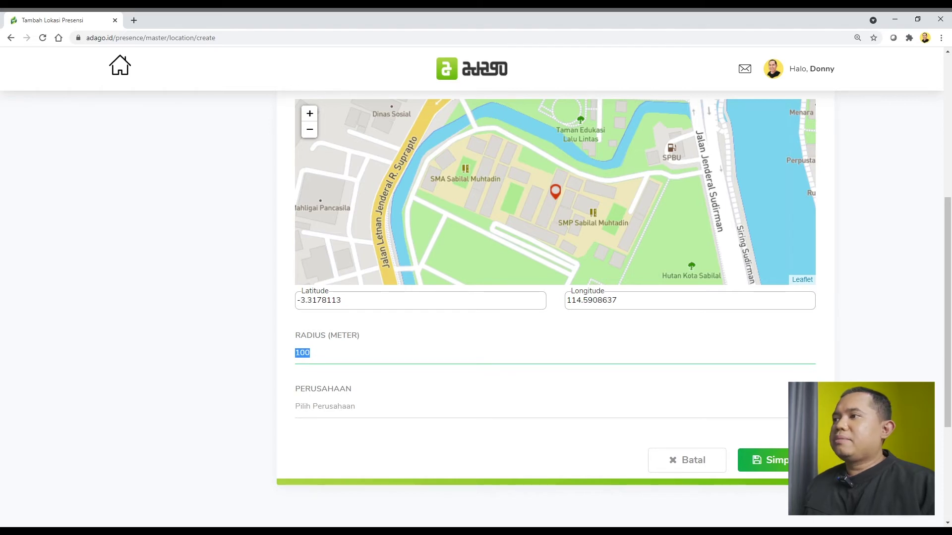
{"action": "scroll", "coordinate": [693, 397], "scroll_direction": "up", "scroll_amount": 6}
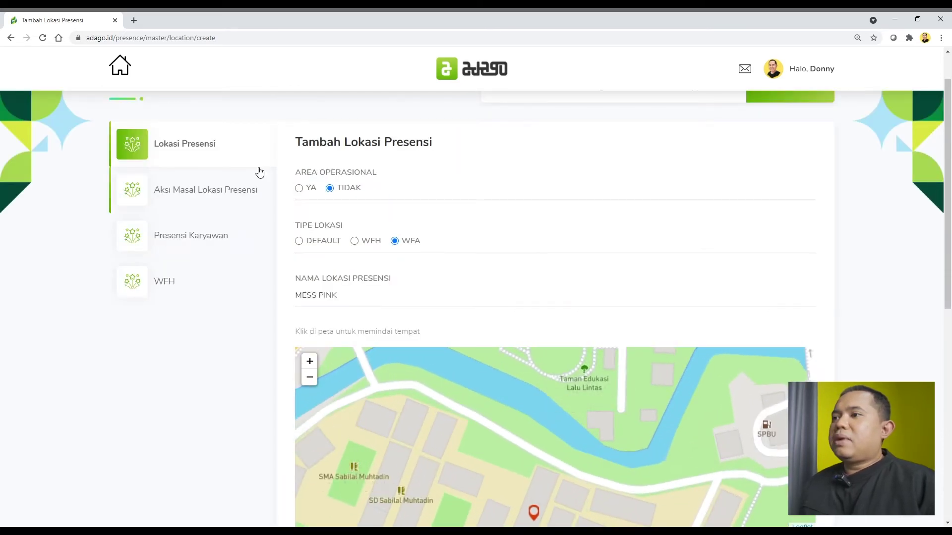
{"action": "left_click", "coordinate": [226, 192]}
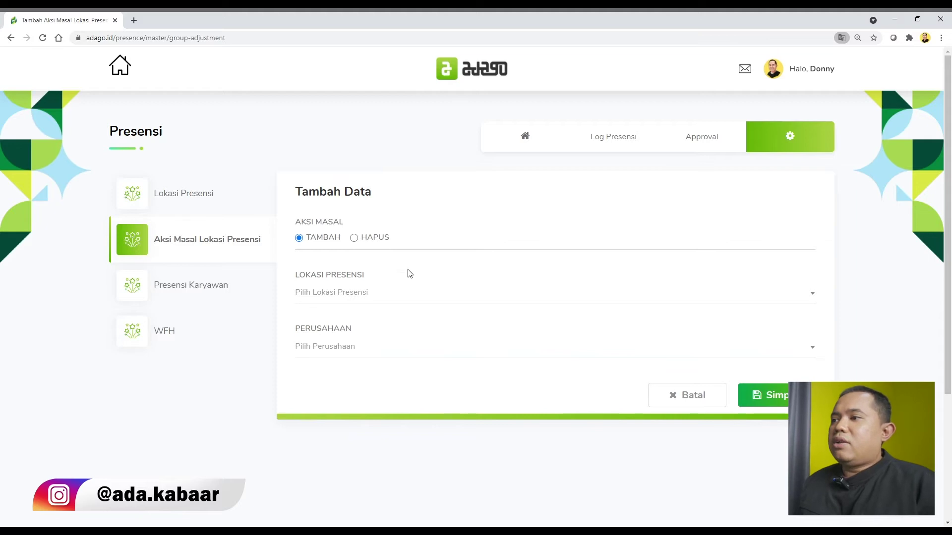
Step: Search 'wara 73' and set the bulk form's attendance location to IT Wara 73
{"action": "left_click", "coordinate": [402, 302]}
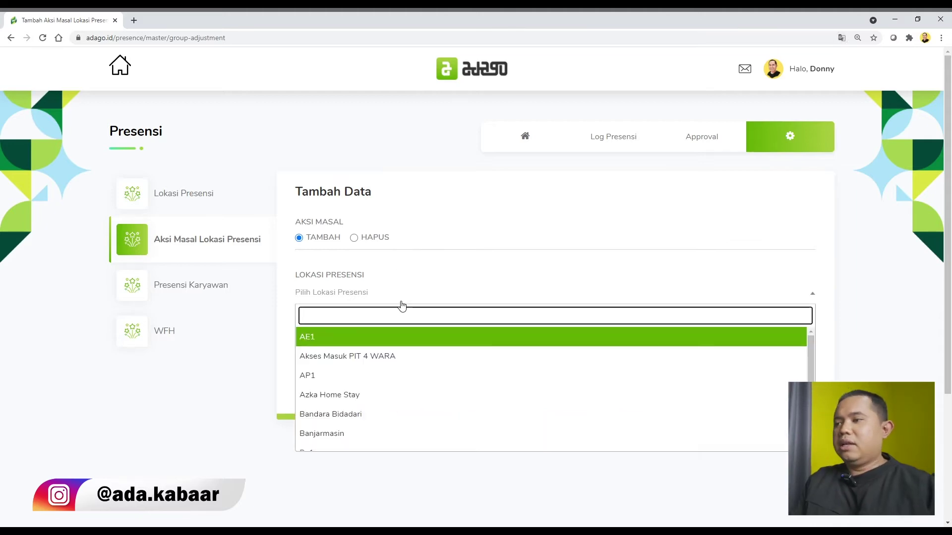
{"action": "type", "text": "office "}
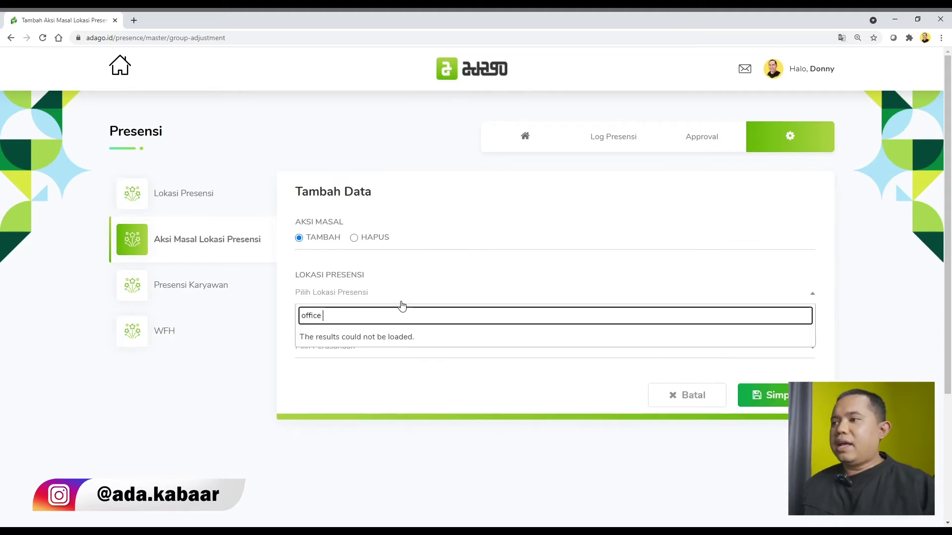
{"action": "type", "text": "wara"}
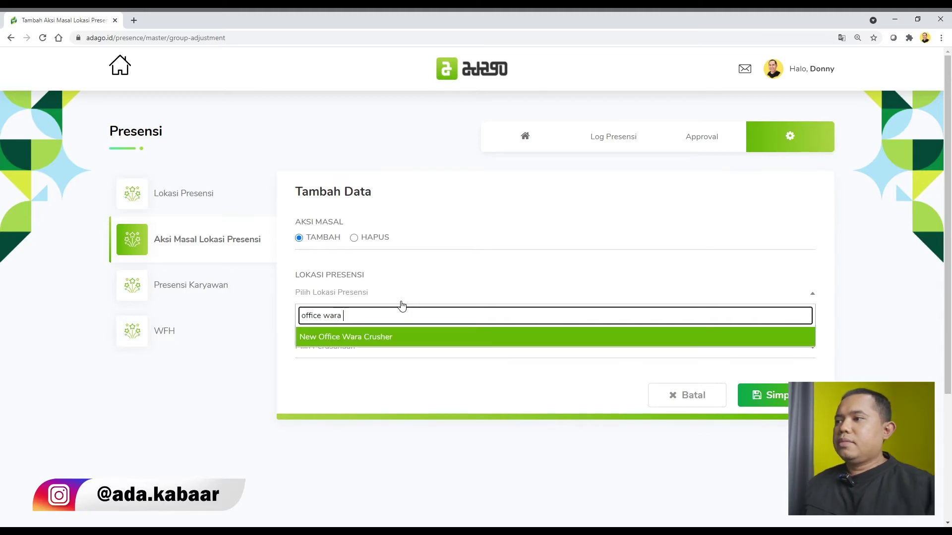
{"action": "left_click_drag", "start_coordinate": [389, 321], "coordinate": [278, 322]}
{"action": "type", "text": "wara "}
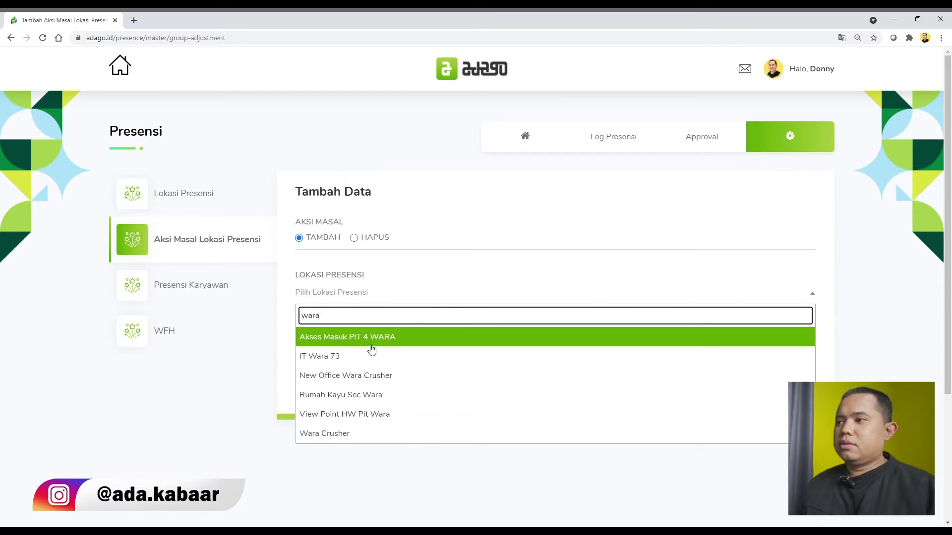
{"action": "type", "text": "73"}
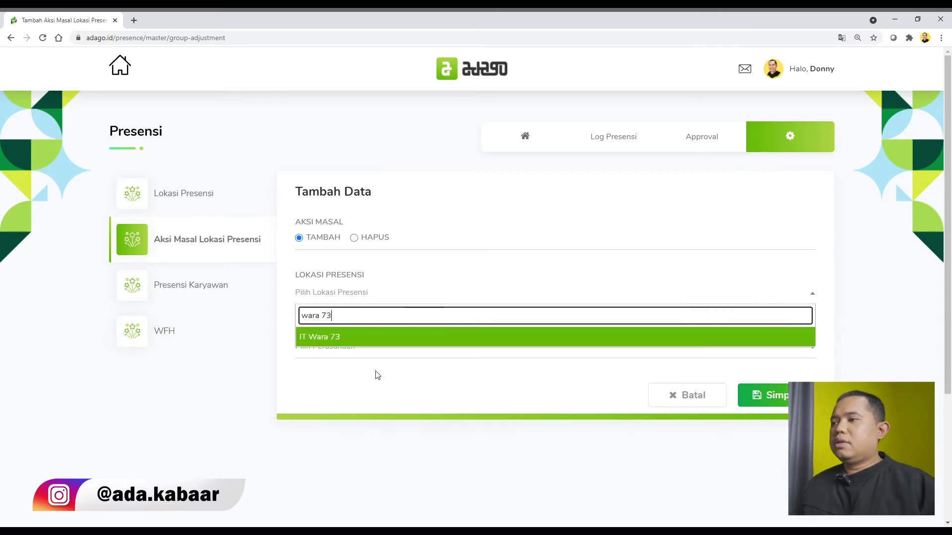
{"action": "left_click", "coordinate": [385, 343]}
{"action": "left_click", "coordinate": [394, 350]}
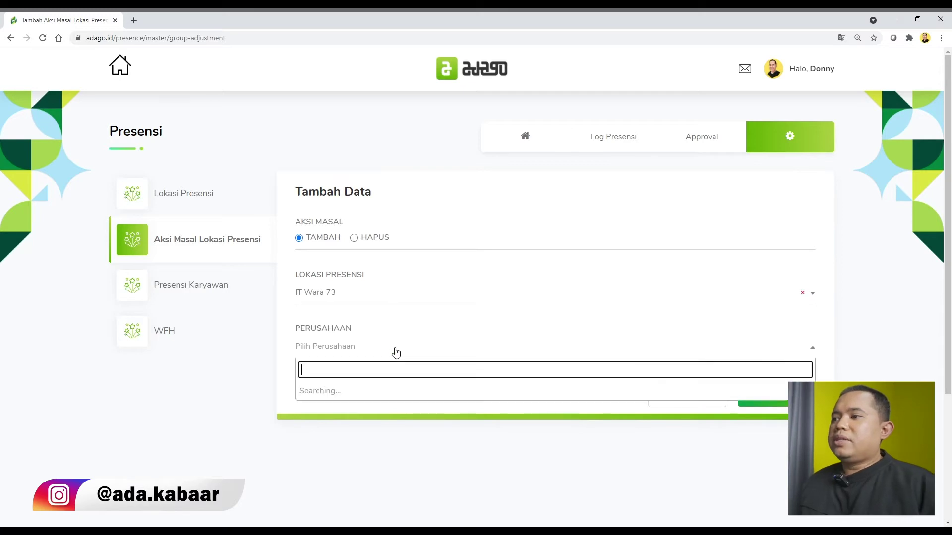
Step: Choose company PT Adaro Indonesia, directorate SUPPORT and division EXTERNAL RELATIONS
{"action": "left_click", "coordinate": [392, 394]}
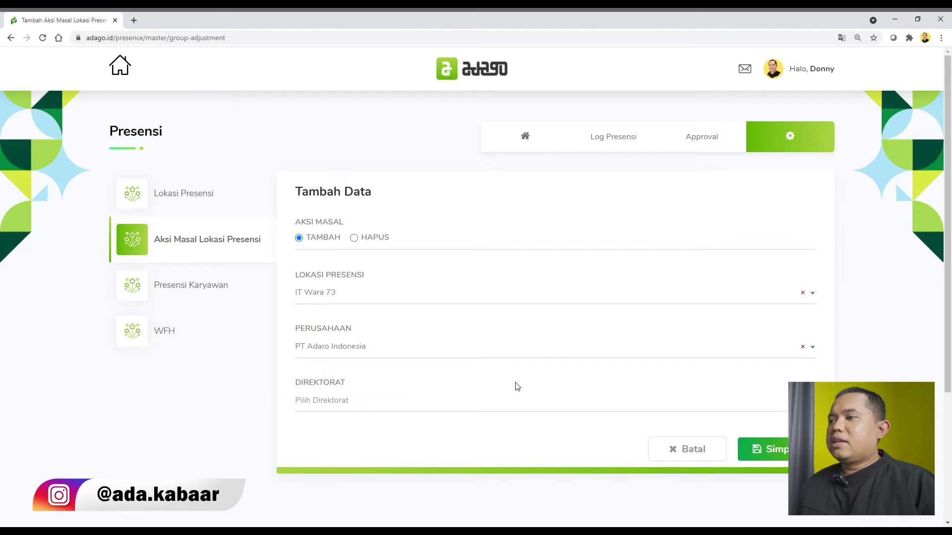
{"action": "scroll", "coordinate": [514, 385], "scroll_direction": "down", "scroll_amount": 1}
{"action": "left_click", "coordinate": [406, 359]}
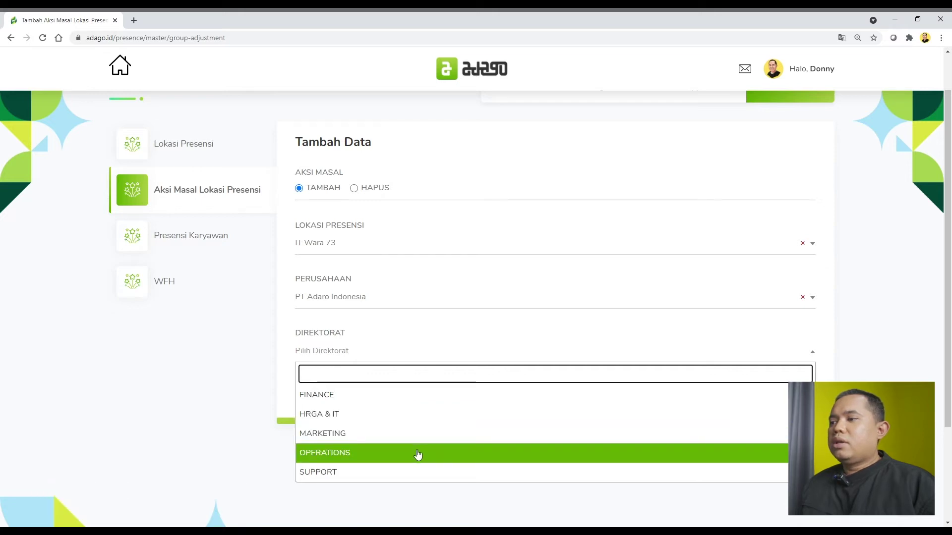
{"action": "left_click", "coordinate": [417, 470]}
{"action": "left_click", "coordinate": [404, 408]}
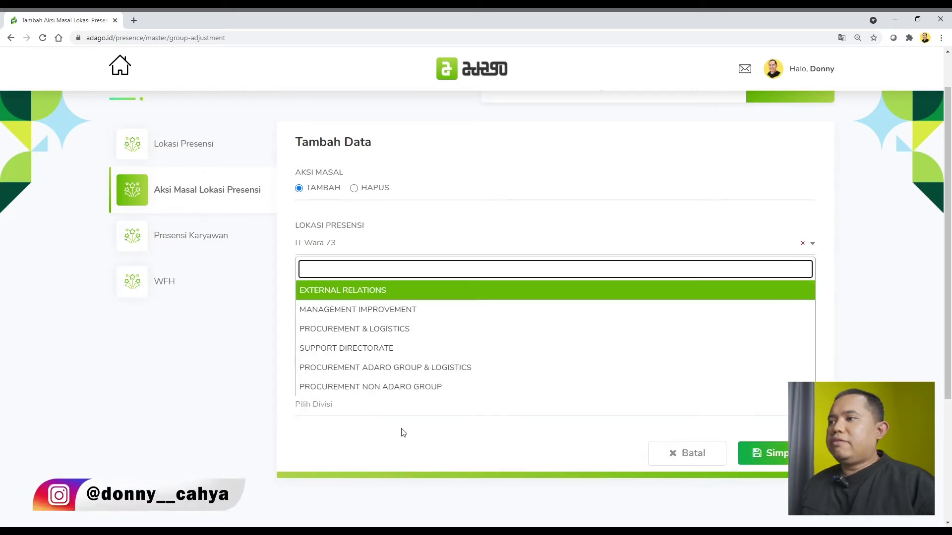
{"action": "left_click", "coordinate": [418, 291]}
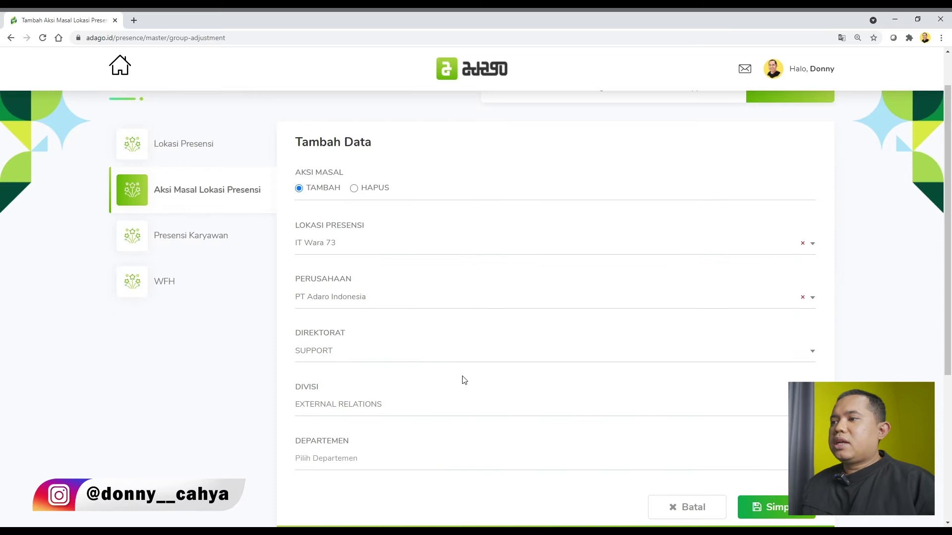
{"action": "scroll", "coordinate": [447, 377], "scroll_direction": "down", "scroll_amount": 2}
Step: Set department and section to BANJARMASIN REPRESENTATIVE OFFICE, then go to Presensi Karyawan
{"action": "left_click", "coordinate": [404, 367]}
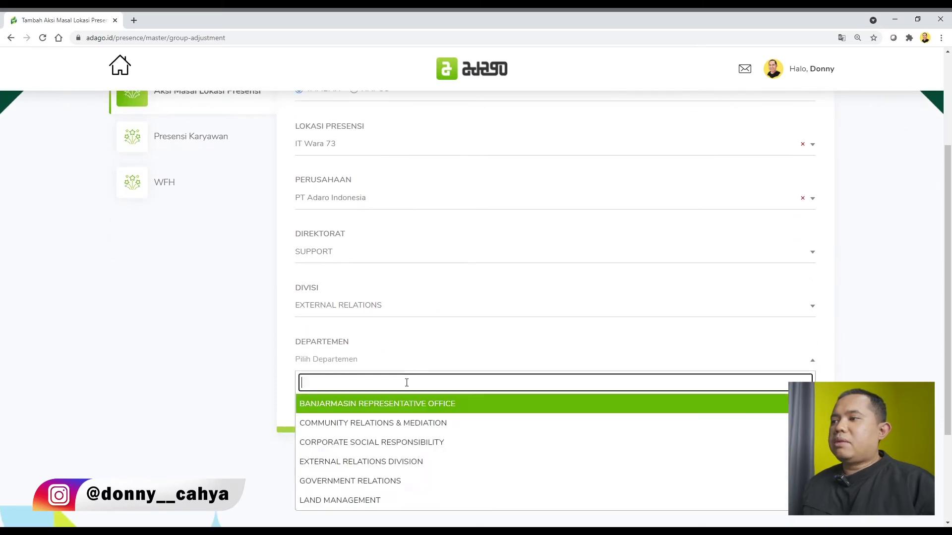
{"action": "left_click", "coordinate": [407, 402]}
{"action": "scroll", "coordinate": [391, 399], "scroll_direction": "down", "scroll_amount": 2}
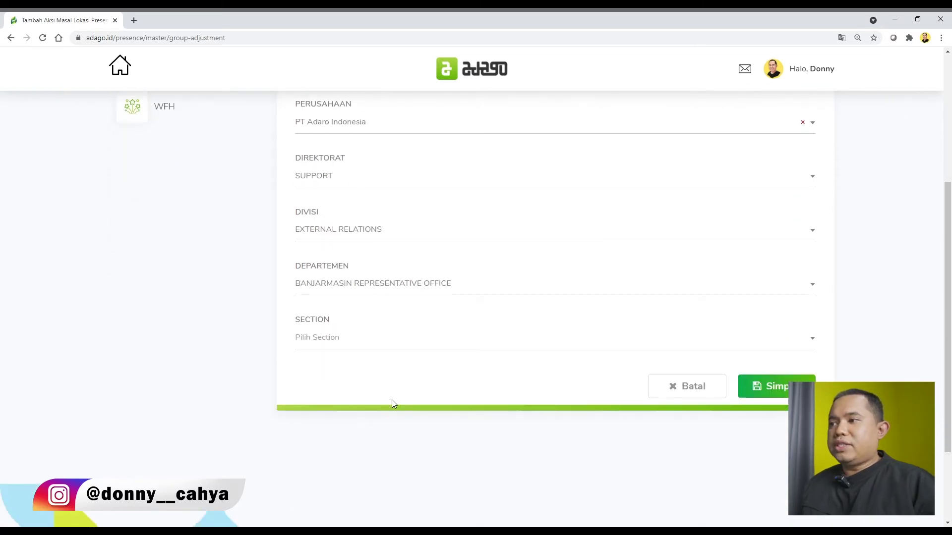
{"action": "left_click", "coordinate": [397, 314]}
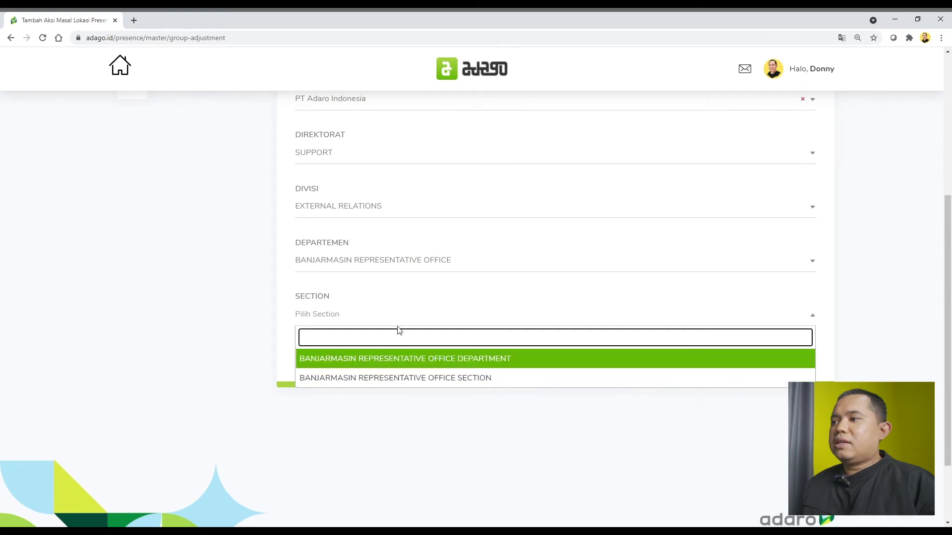
{"action": "left_click", "coordinate": [407, 360]}
{"action": "scroll", "coordinate": [412, 350], "scroll_direction": "up", "scroll_amount": 2}
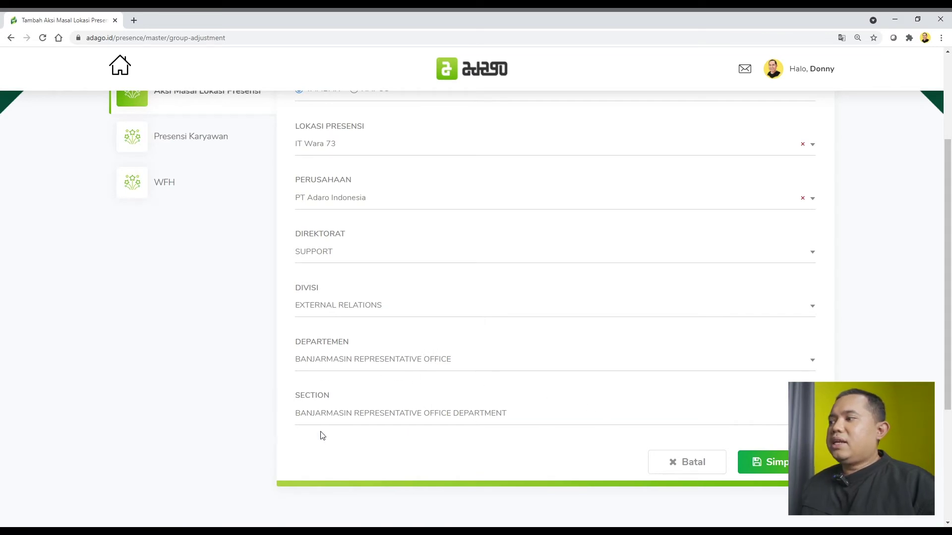
{"action": "scroll", "coordinate": [467, 385], "scroll_direction": "up", "scroll_amount": 3}
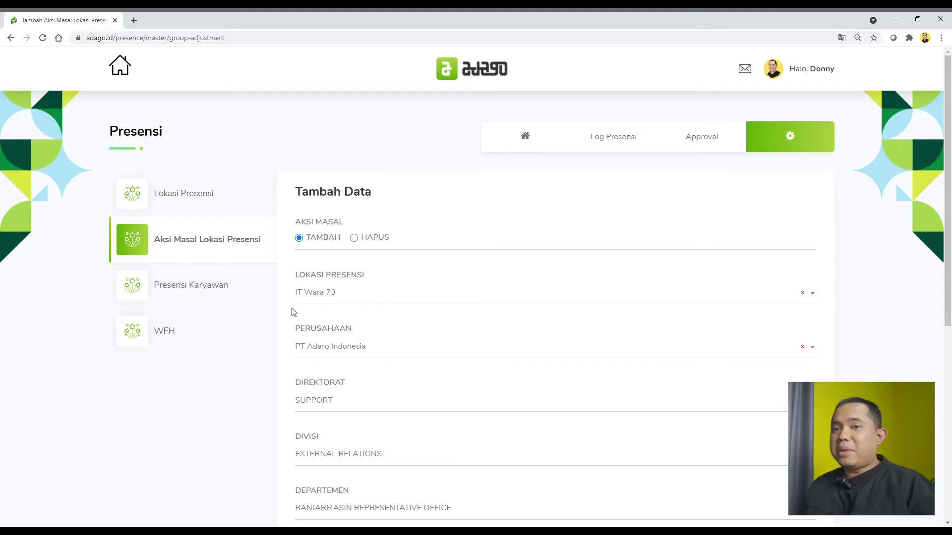
{"action": "left_click", "coordinate": [183, 285]}
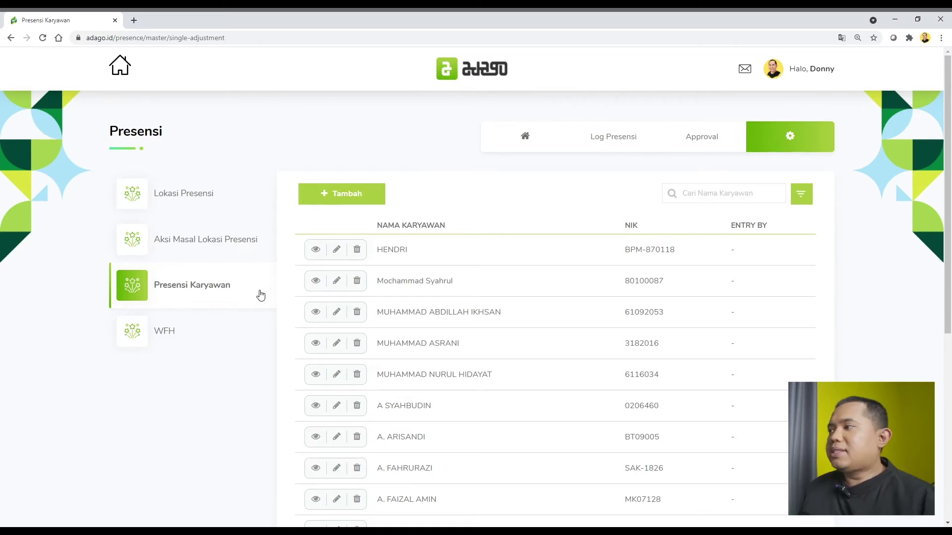
Step: Search for the employee by name and open their attendance detail page
{"action": "left_click", "coordinate": [757, 195]}
{"action": "type", "text": "bidari"}
{"action": "key", "text": "Return"}
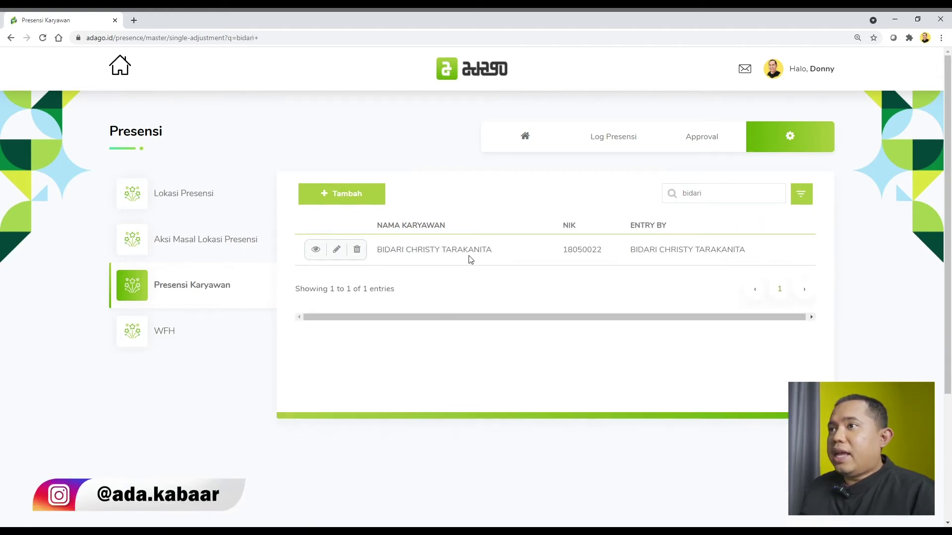
{"action": "left_click", "coordinate": [317, 253]}
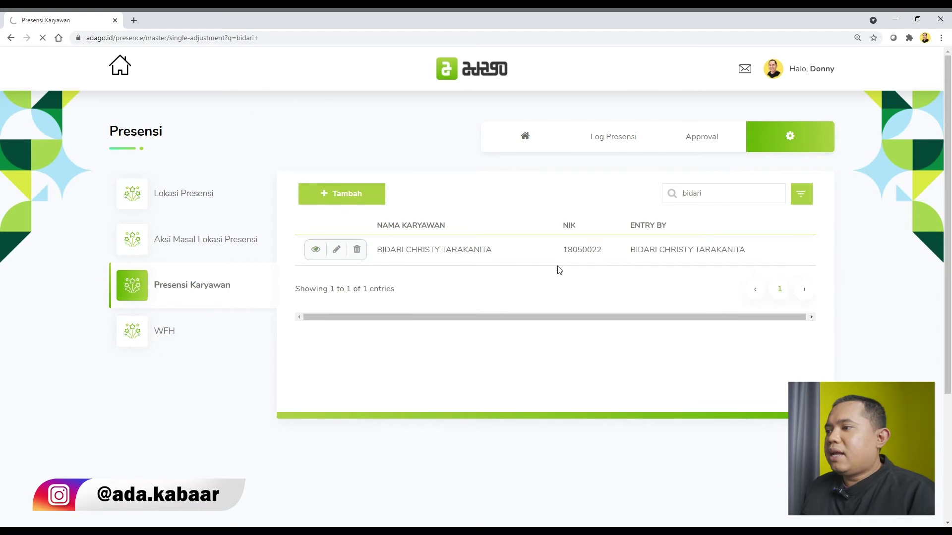
Step: Review the employee's four locations, including Office 73 and Dahai Office, then go to WFH
{"action": "scroll", "coordinate": [725, 260], "scroll_direction": "down", "scroll_amount": 2}
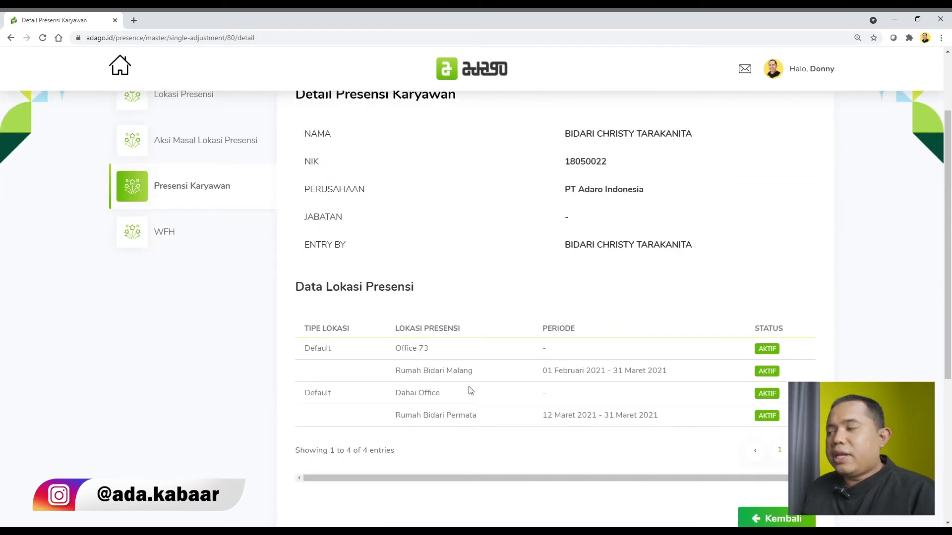
{"action": "left_click_drag", "start_coordinate": [396, 353], "coordinate": [670, 378]}
{"action": "left_click_drag", "start_coordinate": [395, 400], "coordinate": [458, 400]}
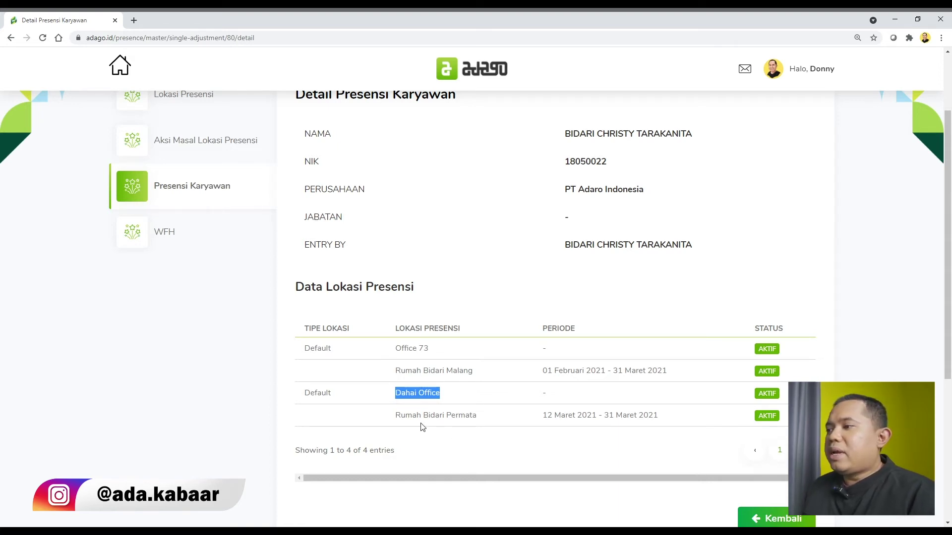
{"action": "left_click_drag", "start_coordinate": [417, 423], "coordinate": [458, 422]}
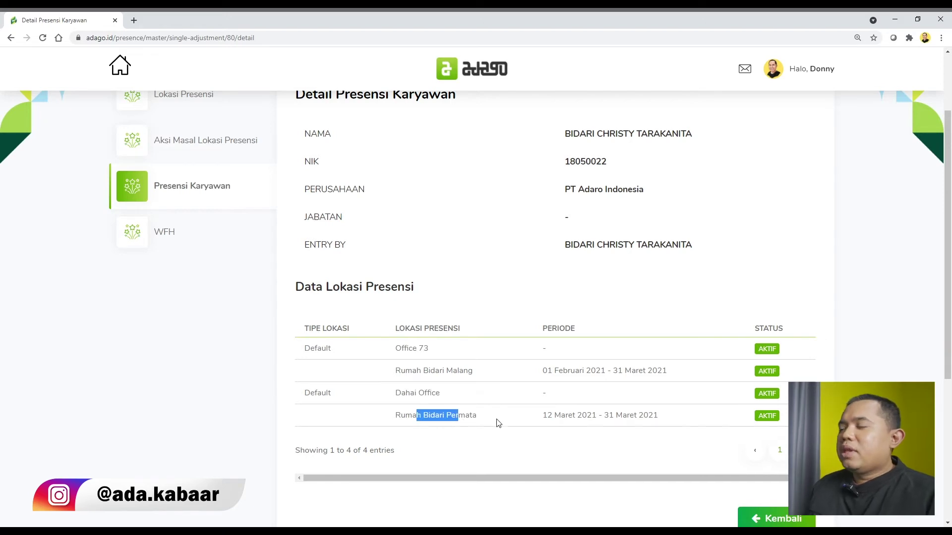
{"action": "left_click_drag", "start_coordinate": [409, 348], "coordinate": [433, 407]}
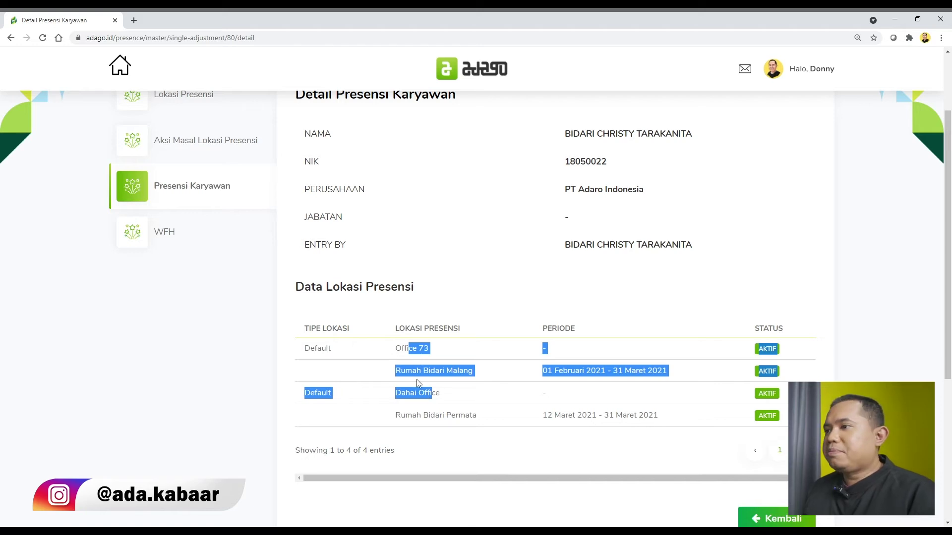
{"action": "scroll", "coordinate": [307, 337], "scroll_direction": "up", "scroll_amount": 1}
{"action": "left_click", "coordinate": [202, 292]}
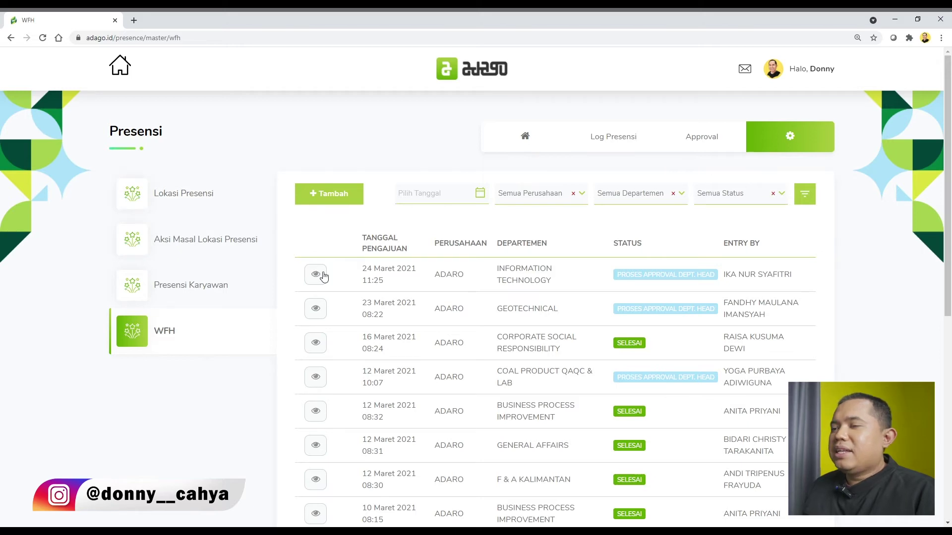
Step: Start a new WFH request and choose the employee it is for
{"action": "left_click", "coordinate": [323, 205]}
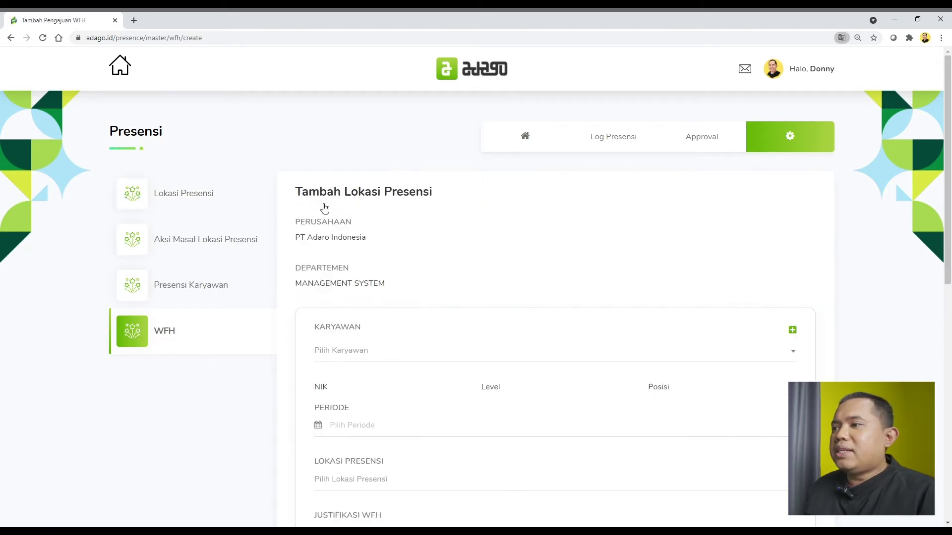
{"action": "scroll", "coordinate": [487, 227], "scroll_direction": "down", "scroll_amount": 2}
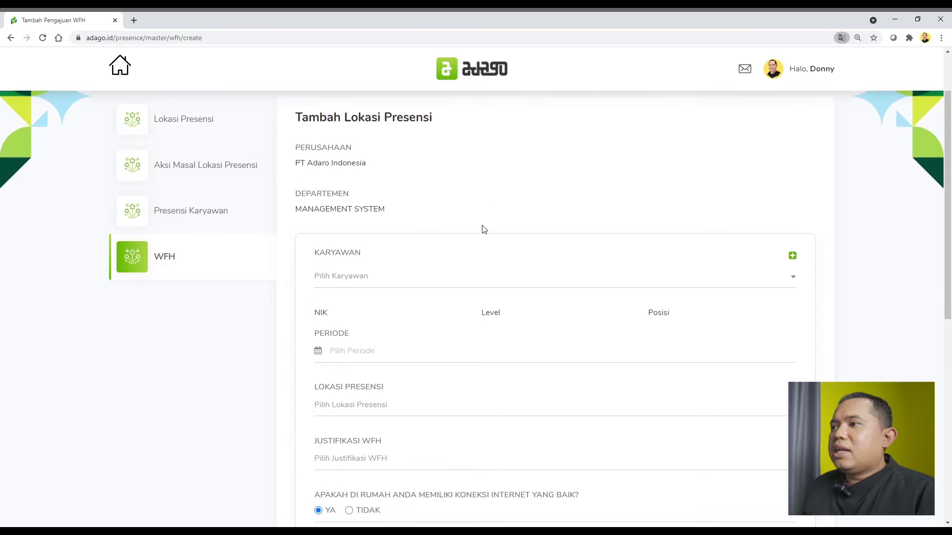
{"action": "left_click", "coordinate": [375, 258]}
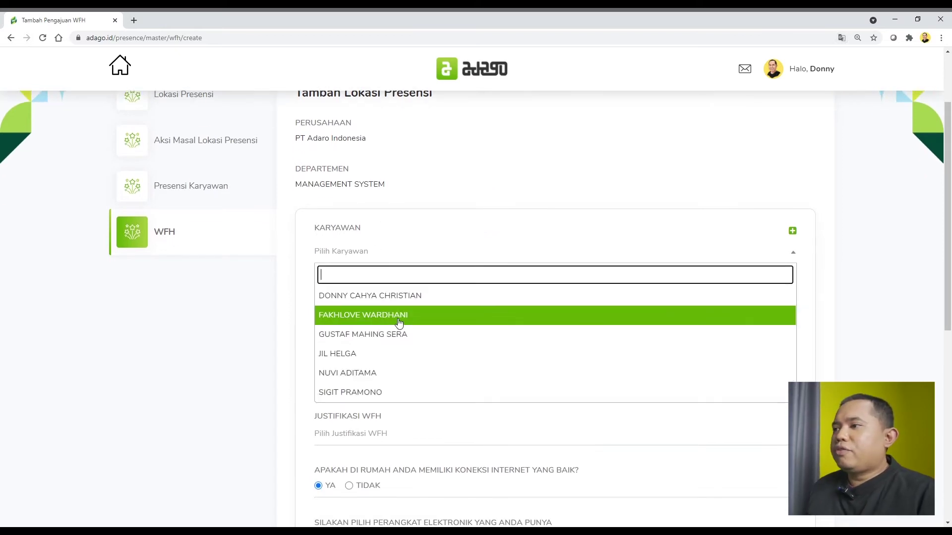
{"action": "left_click", "coordinate": [398, 319]}
{"action": "scroll", "coordinate": [658, 244], "scroll_direction": "down", "scroll_amount": 2}
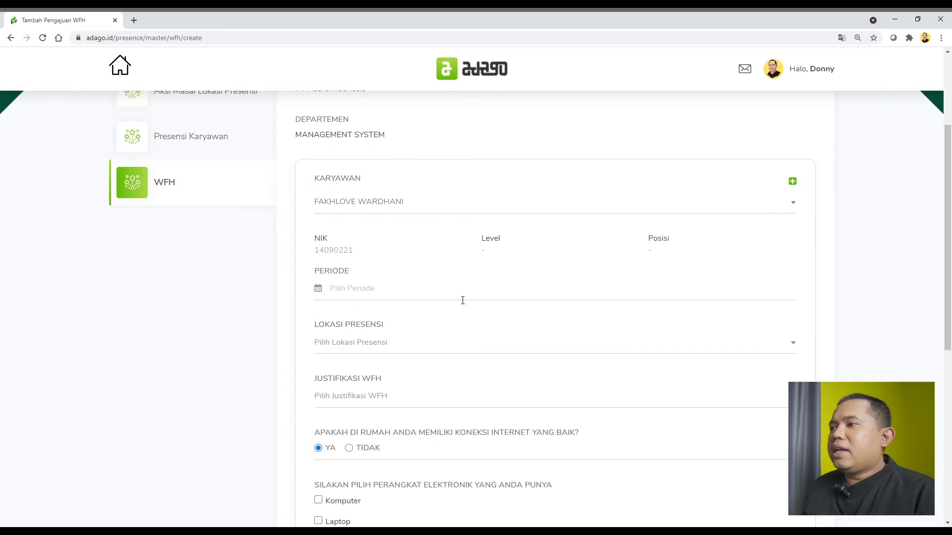
Step: Set the WFH period to 28–31 March 2021 at the employee's home location
{"action": "left_click", "coordinate": [432, 244]}
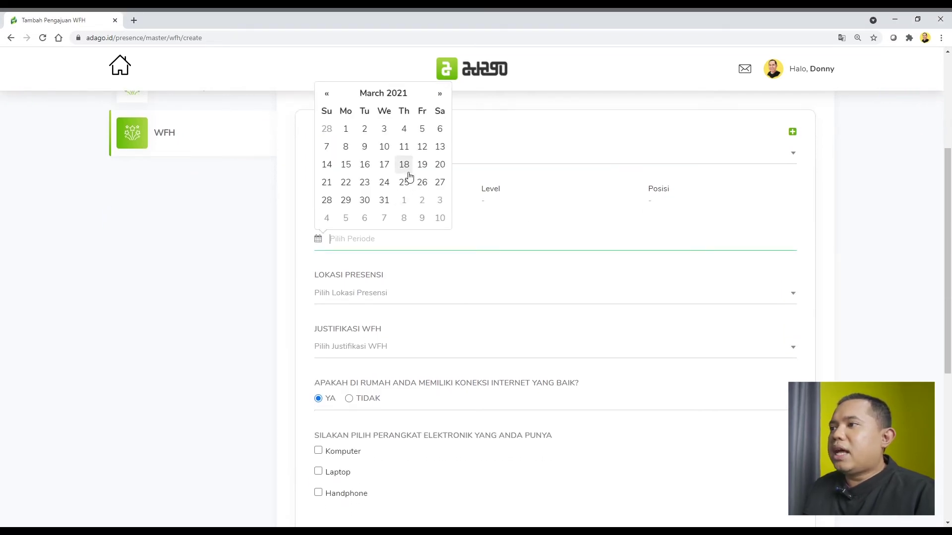
{"action": "left_click", "coordinate": [327, 201]}
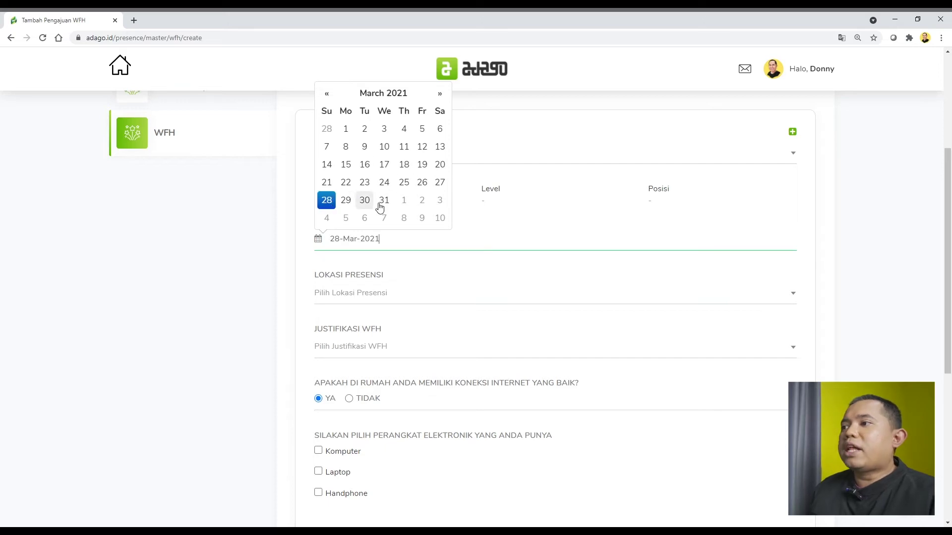
{"action": "left_click", "coordinate": [386, 201]}
{"action": "left_click", "coordinate": [510, 299]}
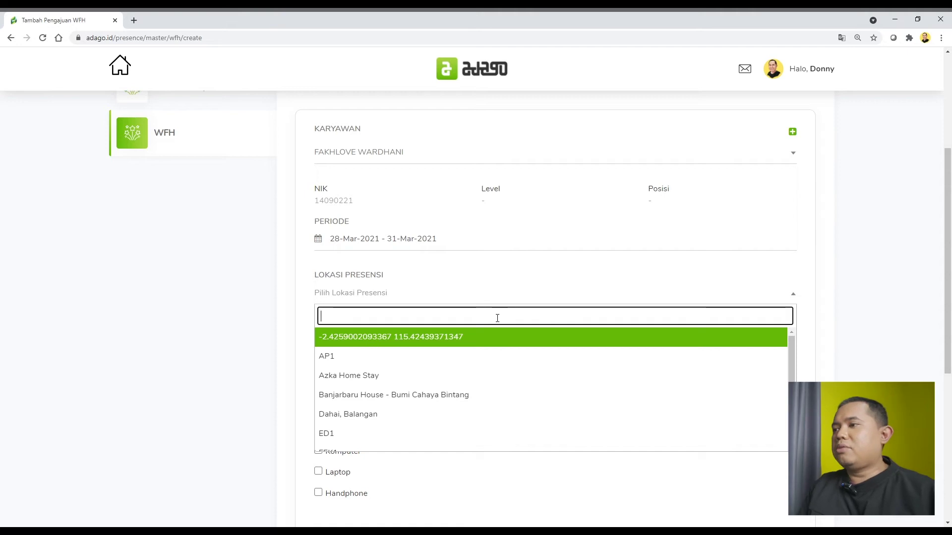
{"action": "type", "text": "rumah fak"}
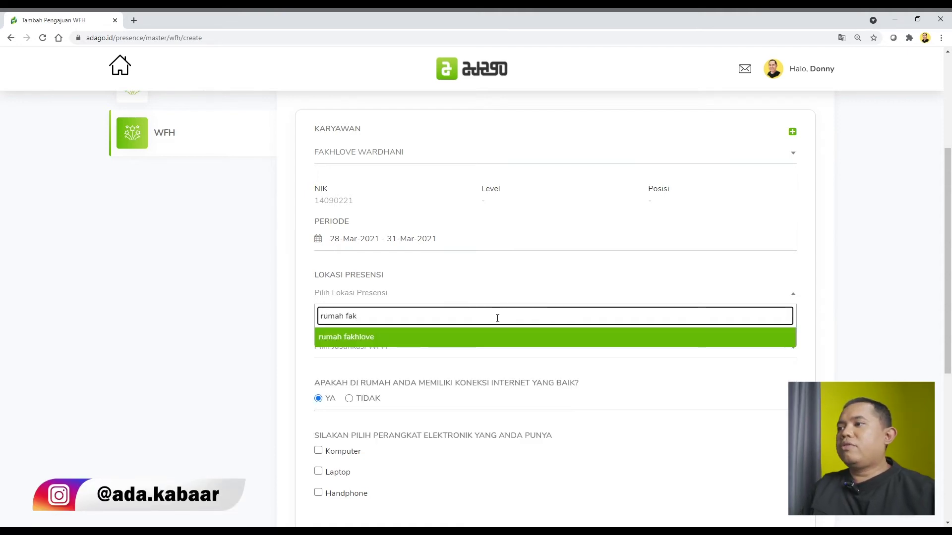
{"action": "key", "text": "Return"}
Step: Choose Administrasi as the WFH justification
{"action": "scroll", "coordinate": [494, 317], "scroll_direction": "down", "scroll_amount": 2}
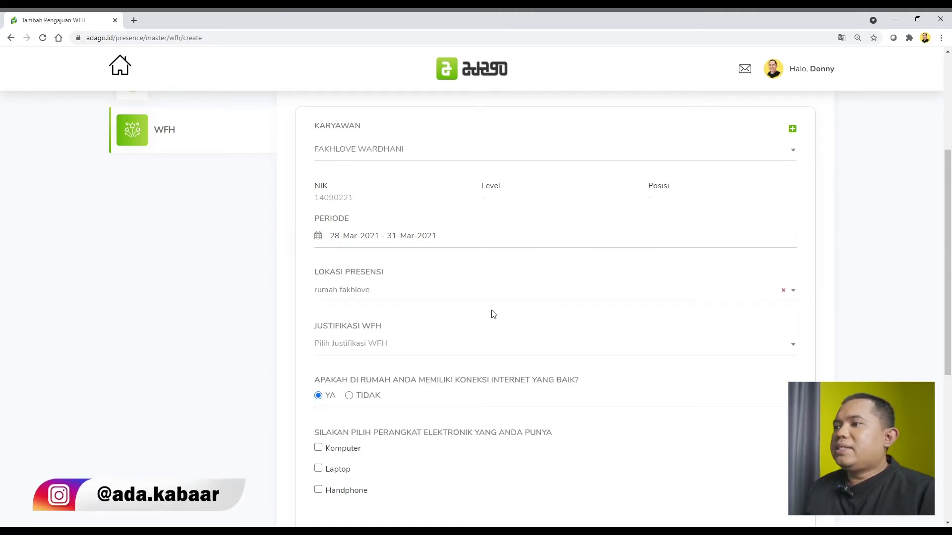
{"action": "left_click", "coordinate": [463, 257]}
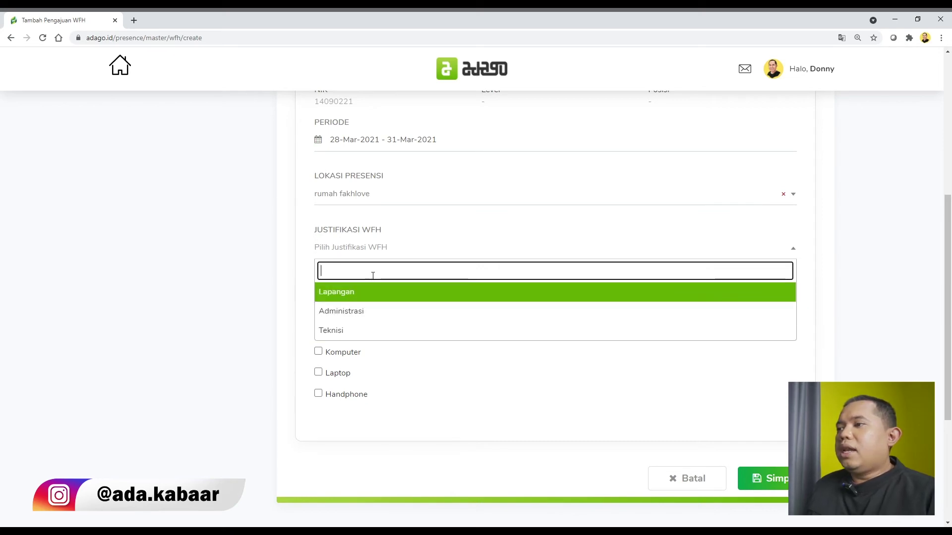
{"action": "left_click", "coordinate": [377, 311]}
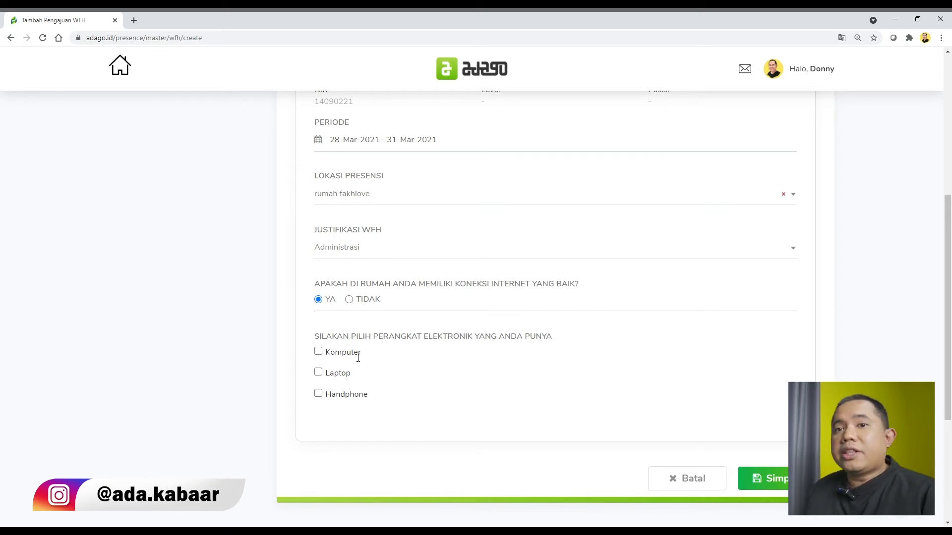
{"action": "scroll", "coordinate": [447, 353], "scroll_direction": "down", "scroll_amount": 1}
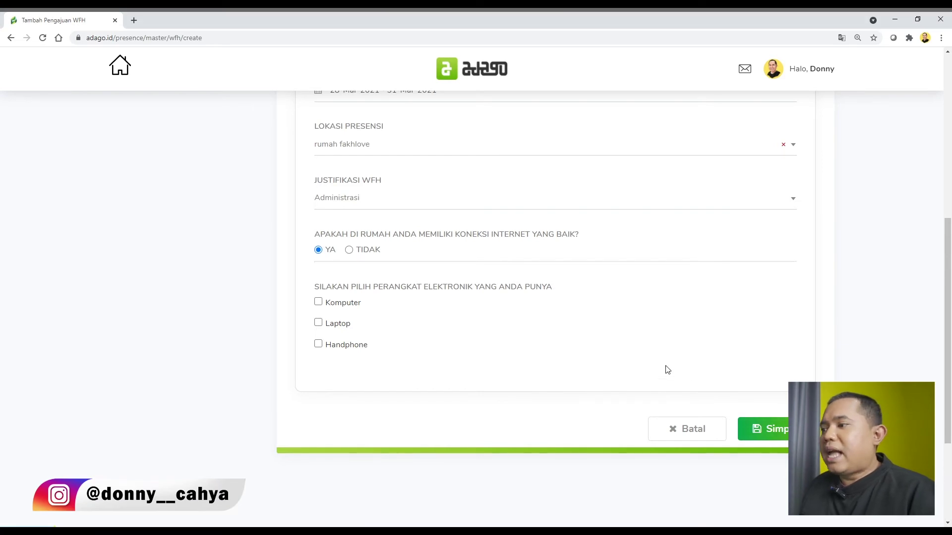
Step: Tick Komputer, Laptop and Handphone, submit the WFH request, and return to Log Presensi
{"action": "left_click", "coordinate": [318, 302]}
{"action": "left_click", "coordinate": [319, 322]}
{"action": "left_click", "coordinate": [318, 344]}
{"action": "left_click", "coordinate": [755, 445]}
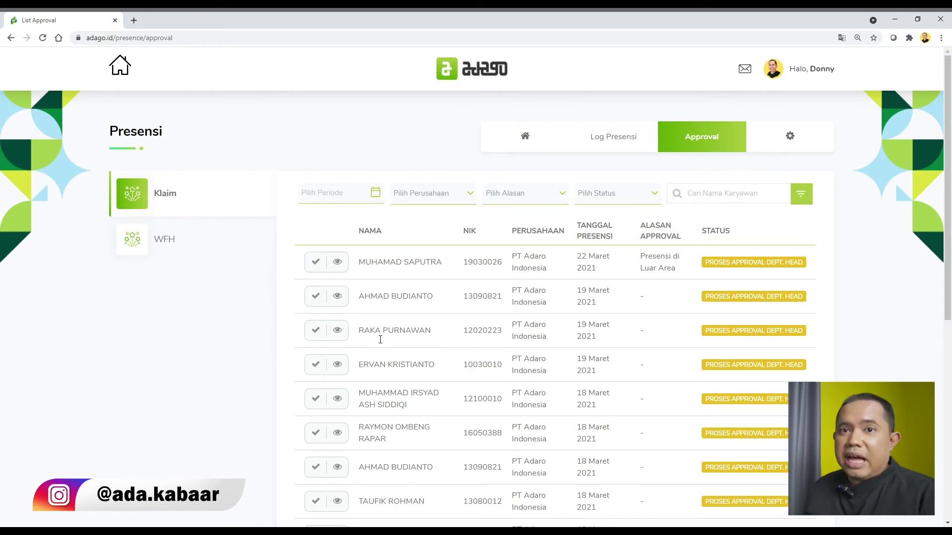
{"action": "left_click", "coordinate": [609, 149]}
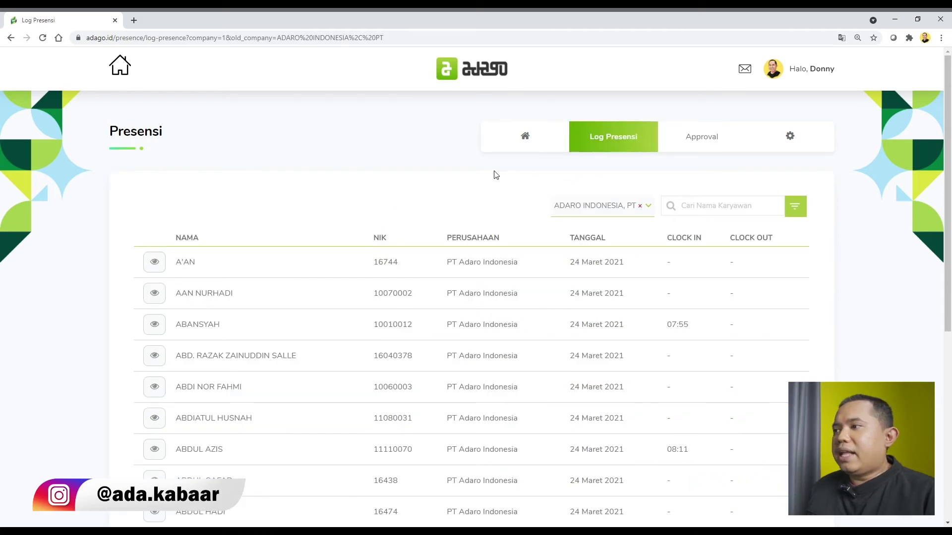
Step: Search the employee by name and open their log detail showing 47% attendance
{"action": "scroll", "coordinate": [436, 160], "scroll_direction": "down", "scroll_amount": 1}
{"action": "scroll", "coordinate": [435, 160], "scroll_direction": "up", "scroll_amount": 1}
{"action": "left_click", "coordinate": [725, 210]}
{"action": "left_click", "coordinate": [789, 214]}
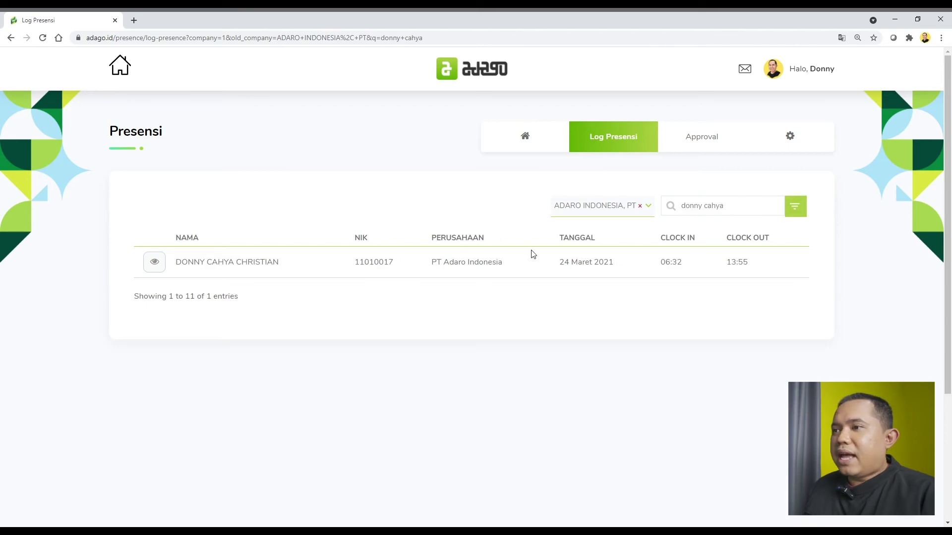
{"action": "left_click", "coordinate": [155, 264]}
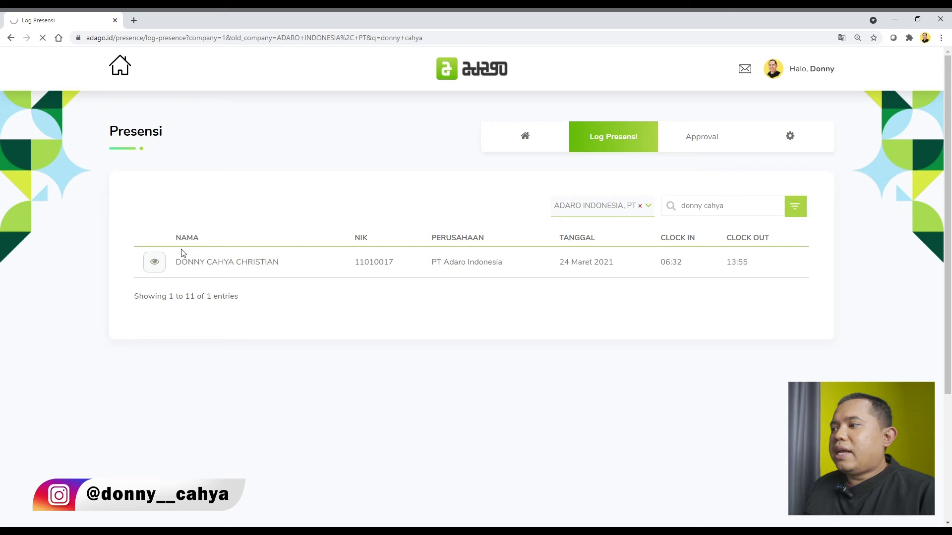
{"action": "scroll", "coordinate": [183, 252], "scroll_direction": "down", "scroll_amount": 3}
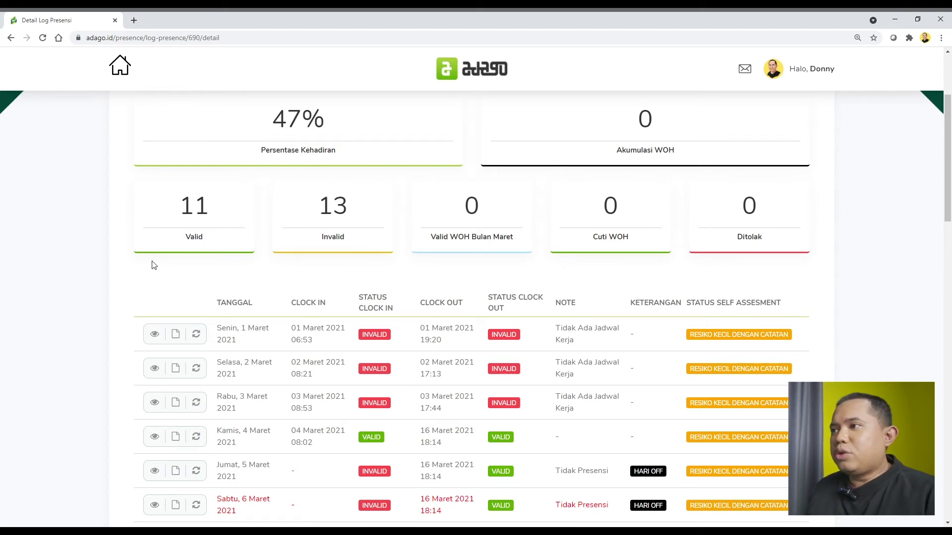
{"action": "scroll", "coordinate": [181, 273], "scroll_direction": "up", "scroll_amount": 2}
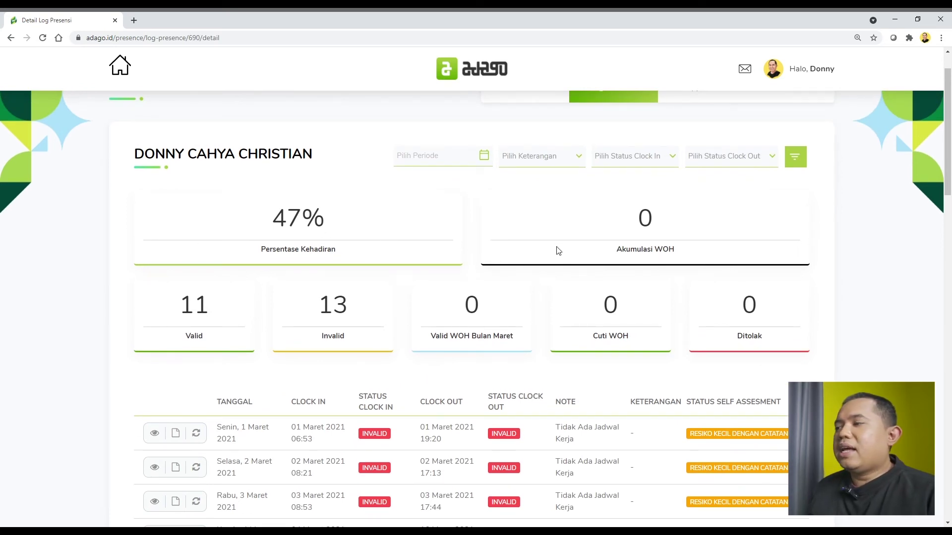
{"action": "scroll", "coordinate": [548, 263], "scroll_direction": "down", "scroll_amount": 1}
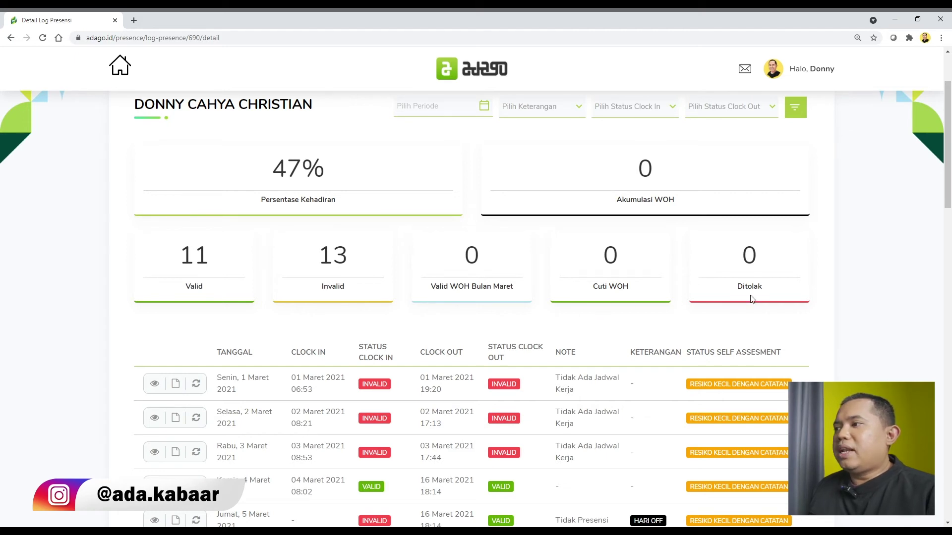
{"action": "scroll", "coordinate": [749, 300], "scroll_direction": "down", "scroll_amount": 3}
{"action": "scroll", "coordinate": [813, 336], "scroll_direction": "down", "scroll_amount": 2}
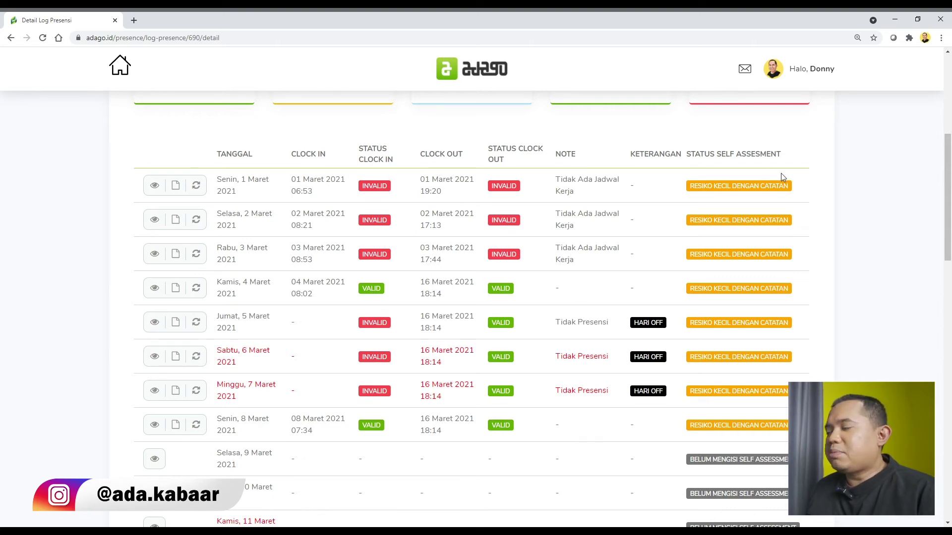
{"action": "scroll", "coordinate": [410, 185], "scroll_direction": "up", "scroll_amount": 6}
{"action": "scroll", "coordinate": [411, 185], "scroll_direction": "down", "scroll_amount": 2}
{"action": "scroll", "coordinate": [410, 184], "scroll_direction": "down", "scroll_amount": 3}
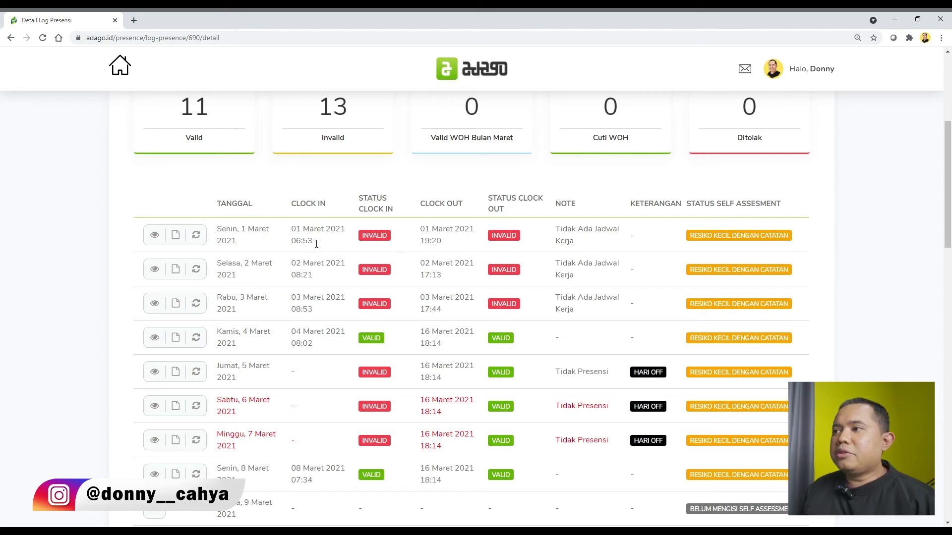
{"action": "left_click_drag", "start_coordinate": [293, 231], "coordinate": [341, 239]}
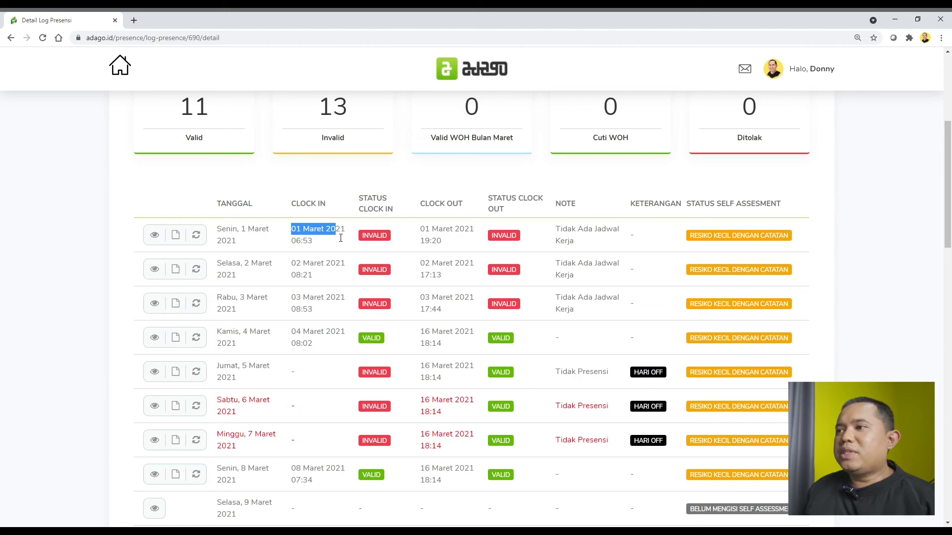
{"action": "left_click_drag", "start_coordinate": [230, 435], "coordinate": [308, 439]}
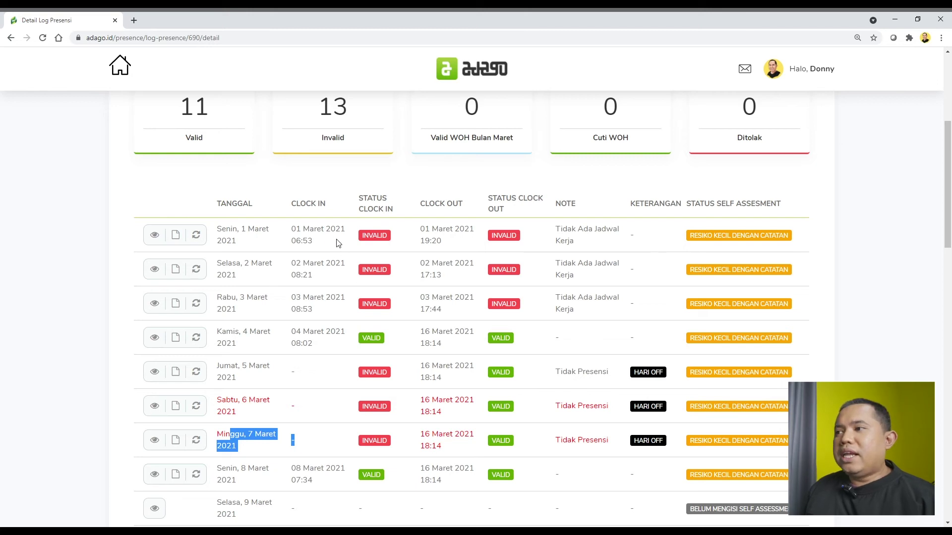
{"action": "left_click_drag", "start_coordinate": [314, 231], "coordinate": [336, 239]}
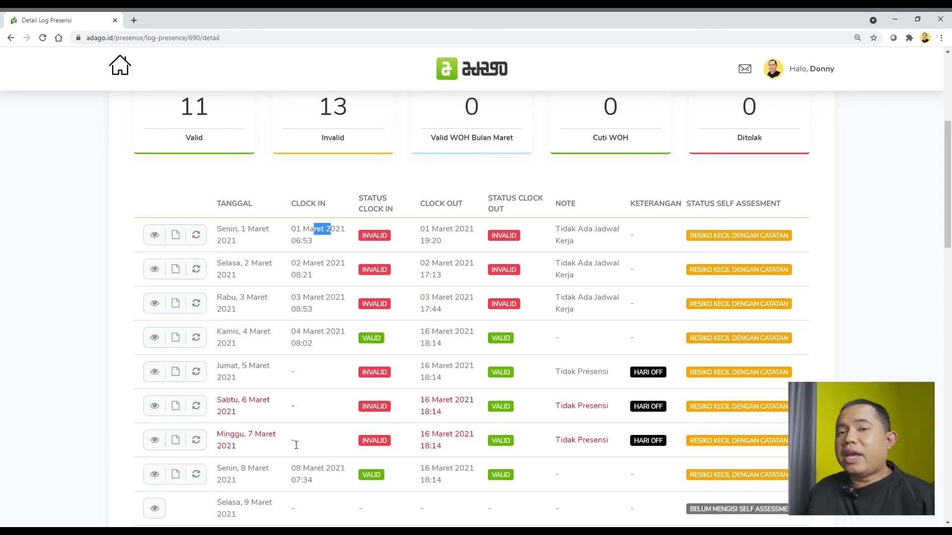
{"action": "left_click_drag", "start_coordinate": [287, 441], "coordinate": [331, 446]}
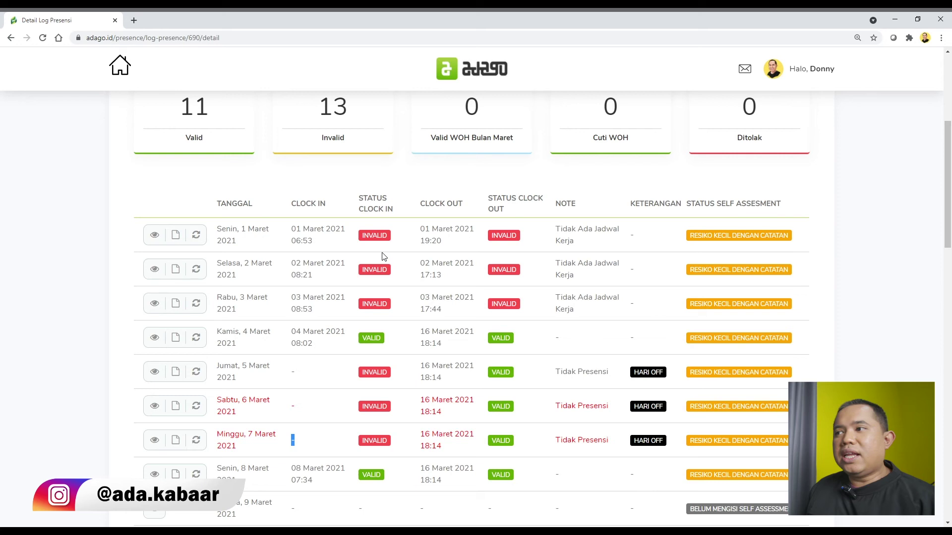
{"action": "left_click_drag", "start_coordinate": [360, 237], "coordinate": [398, 242]}
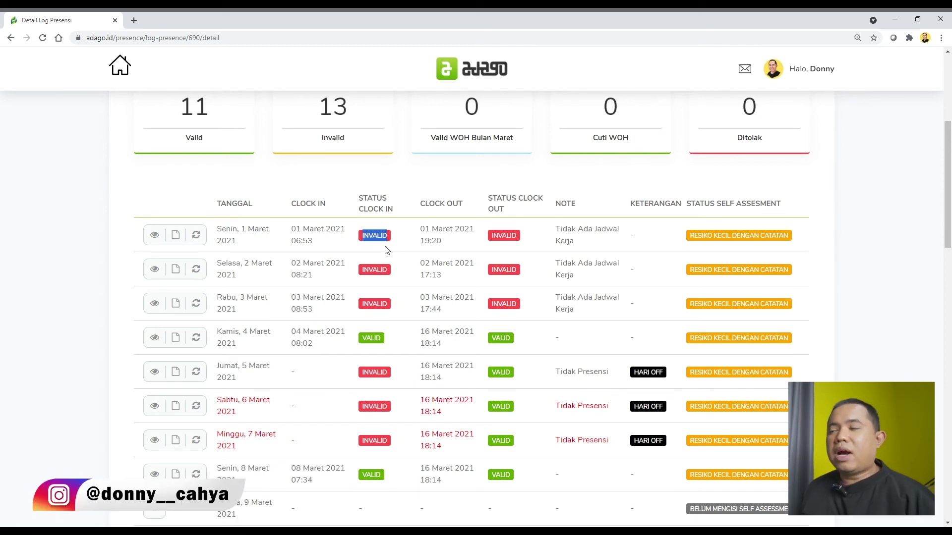
{"action": "left_click_drag", "start_coordinate": [554, 204], "coordinate": [577, 213]}
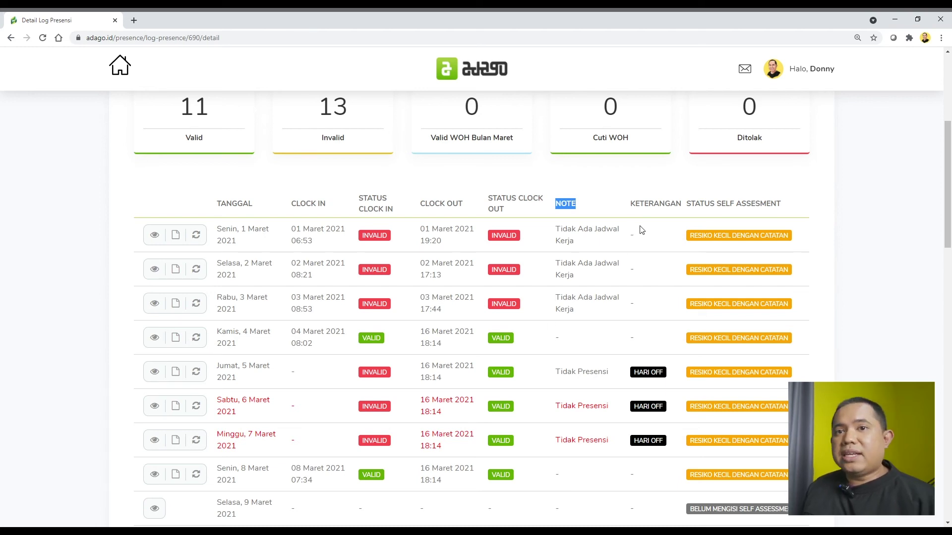
{"action": "left_click_drag", "start_coordinate": [634, 373], "coordinate": [664, 381]}
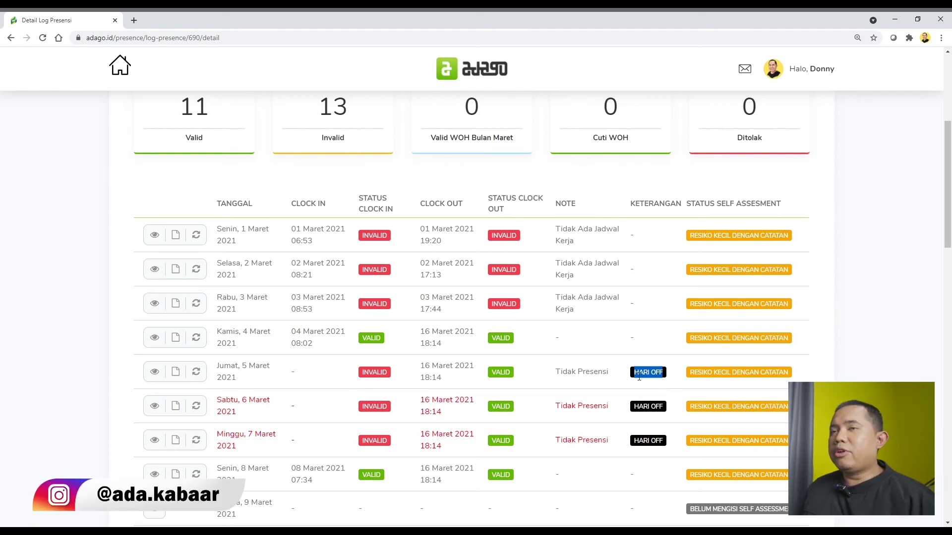
{"action": "left_click_drag", "start_coordinate": [297, 382], "coordinate": [572, 440]}
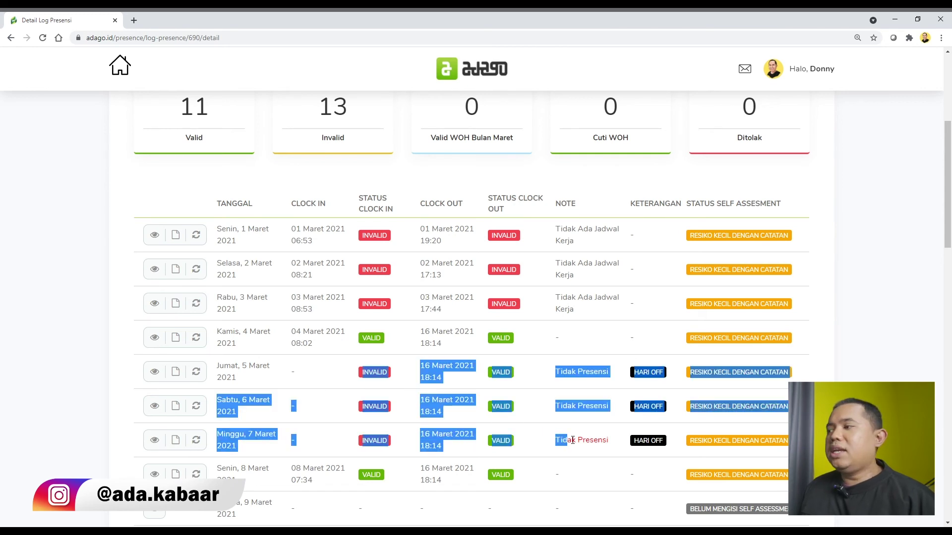
{"action": "left_click", "coordinate": [595, 446]}
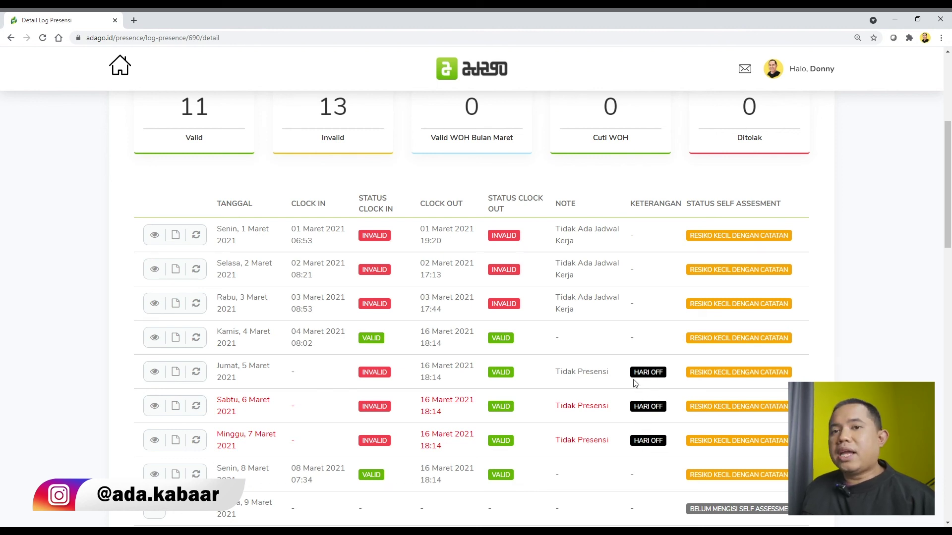
{"action": "scroll", "coordinate": [635, 384], "scroll_direction": "down", "scroll_amount": 1}
{"action": "scroll", "coordinate": [633, 383], "scroll_direction": "down", "scroll_amount": 2}
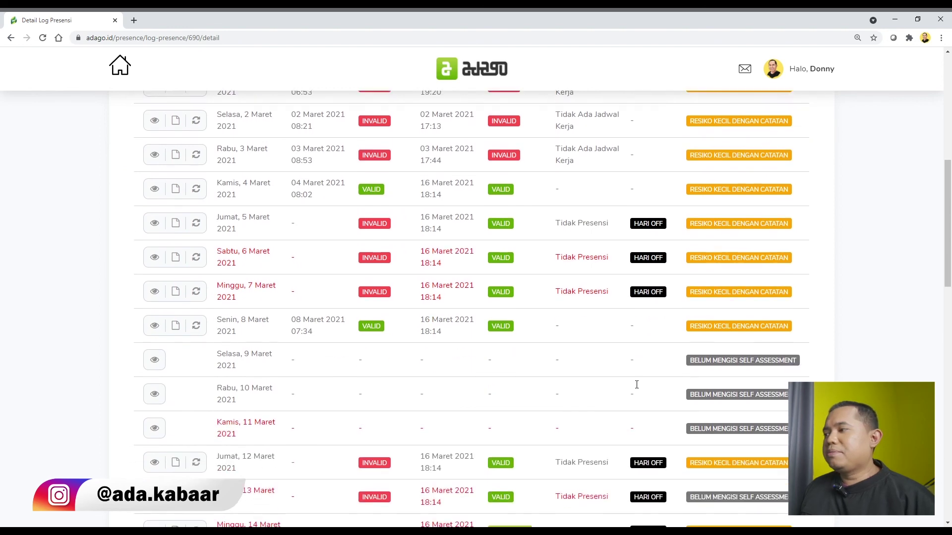
{"action": "scroll", "coordinate": [635, 385], "scroll_direction": "up", "scroll_amount": 3}
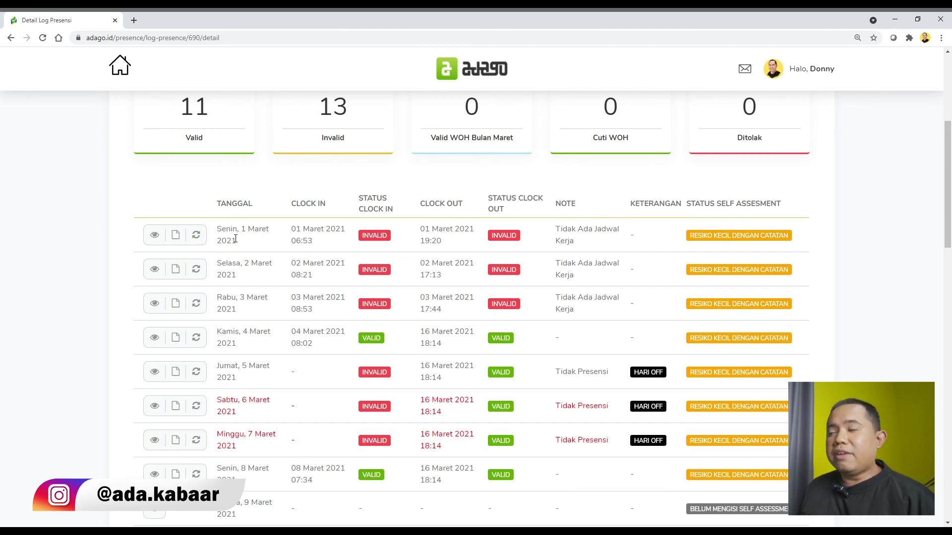
{"action": "left_click", "coordinate": [197, 236]}
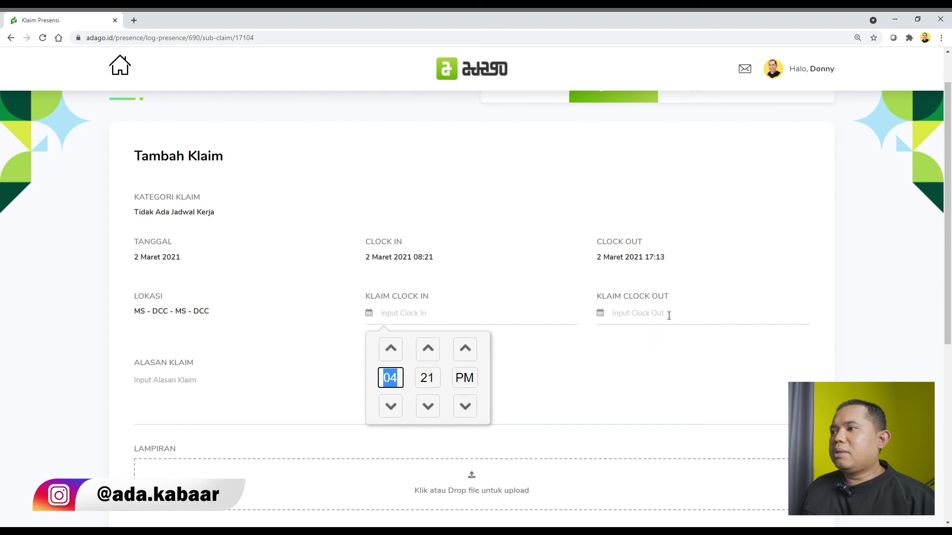
Step: Confirm the 04:21 PM claim clock-in and answer YA to work on holiday
{"action": "left_click", "coordinate": [614, 377]}
{"action": "scroll", "coordinate": [607, 350], "scroll_direction": "down", "scroll_amount": 1}
{"action": "scroll", "coordinate": [307, 342], "scroll_direction": "down", "scroll_amount": 2}
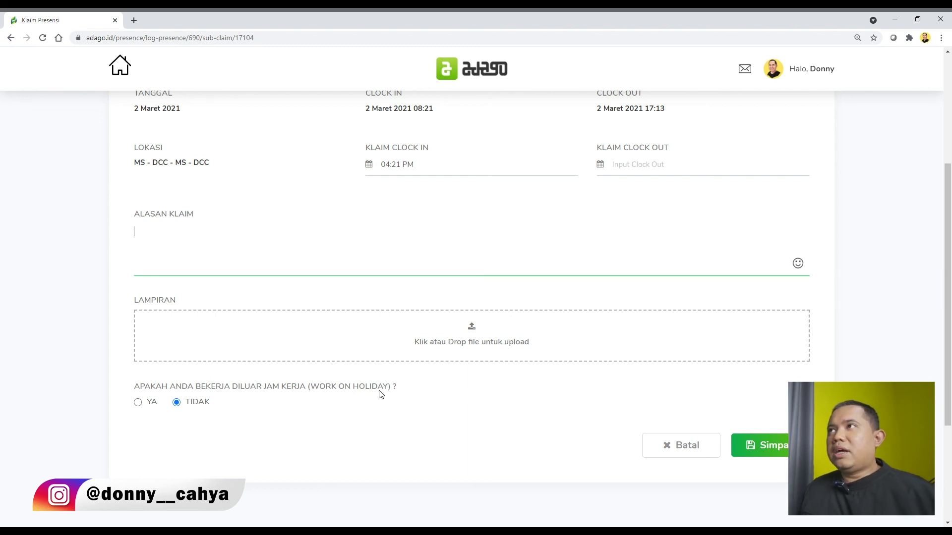
{"action": "left_click", "coordinate": [138, 405]}
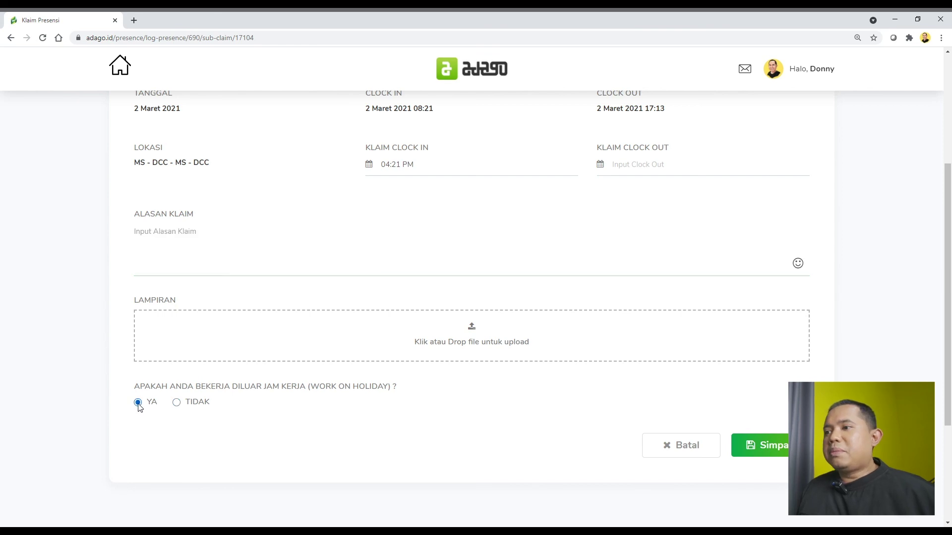
{"action": "scroll", "coordinate": [459, 319], "scroll_direction": "up", "scroll_amount": 4}
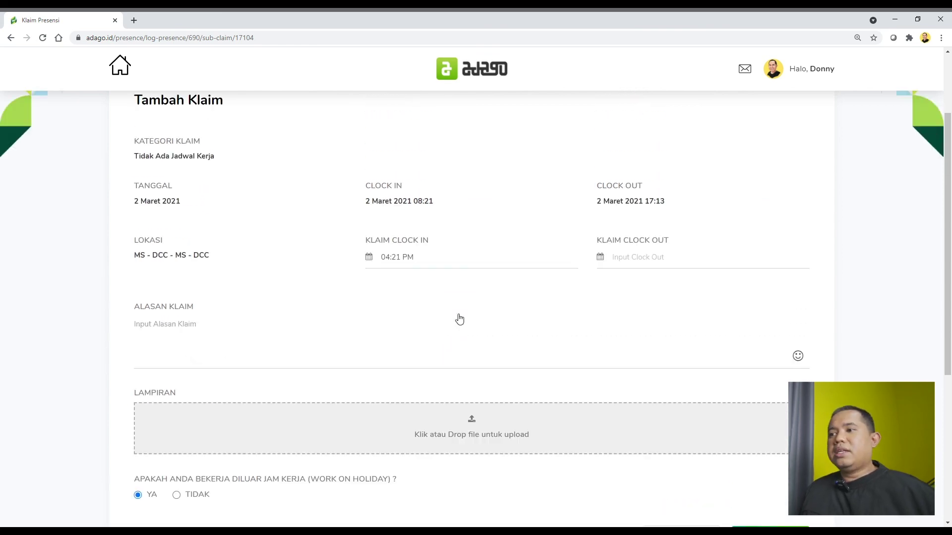
{"action": "left_click", "coordinate": [11, 37]}
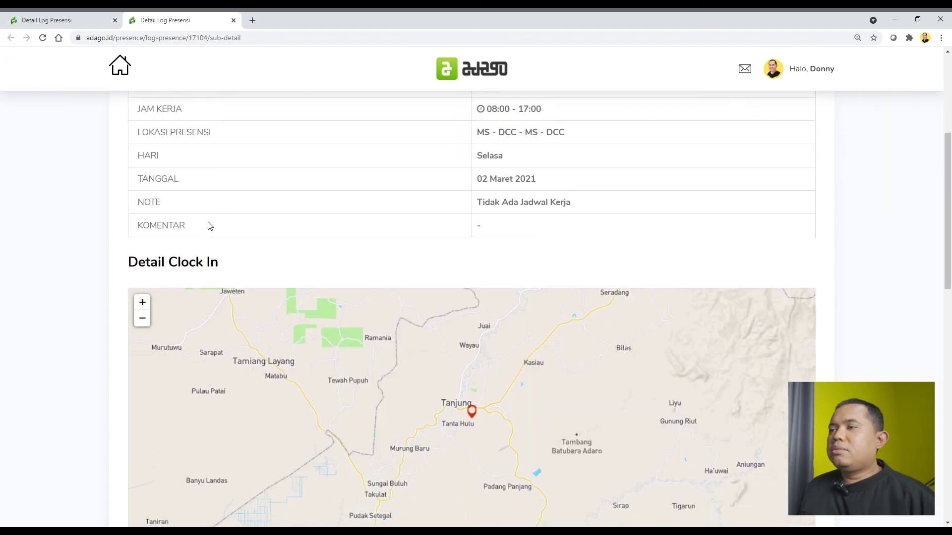
{"action": "scroll", "coordinate": [206, 225], "scroll_direction": "down", "scroll_amount": 2}
{"action": "scroll", "coordinate": [384, 283], "scroll_direction": "down", "scroll_amount": 1}
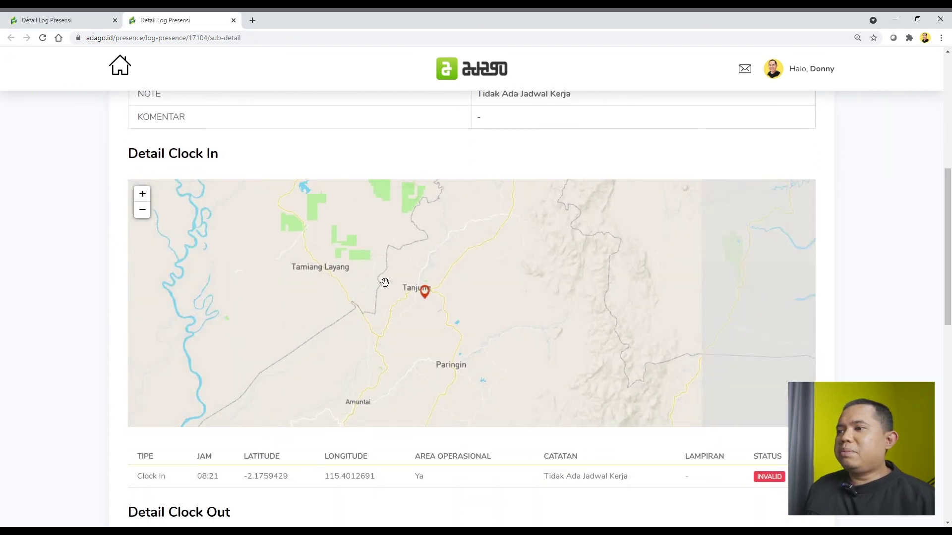
{"action": "scroll", "coordinate": [454, 311], "scroll_direction": "up", "scroll_amount": 1}
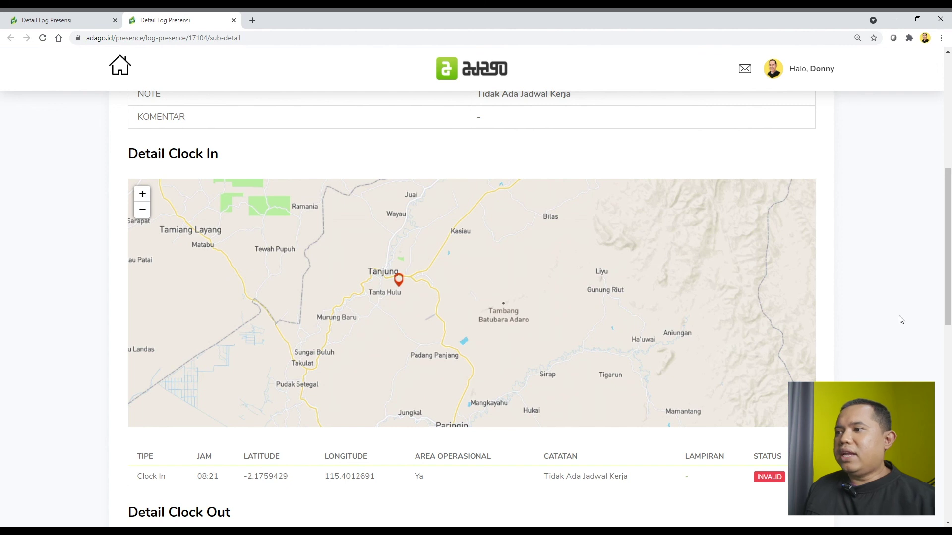
{"action": "scroll", "coordinate": [901, 320], "scroll_direction": "down", "scroll_amount": 6}
{"action": "scroll", "coordinate": [600, 378], "scroll_direction": "down", "scroll_amount": 1}
{"action": "scroll", "coordinate": [472, 378], "scroll_direction": "up", "scroll_amount": 1}
{"action": "scroll", "coordinate": [854, 316], "scroll_direction": "down", "scroll_amount": 2}
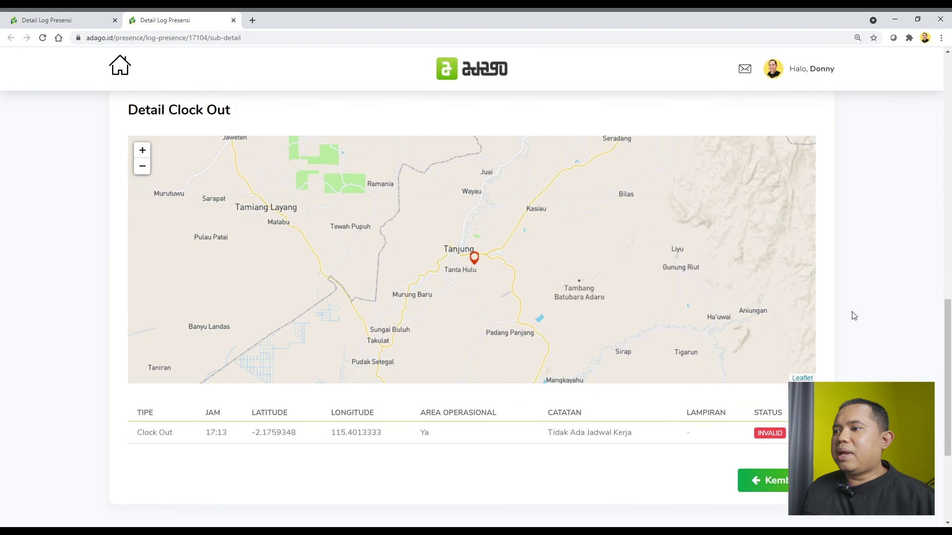
{"action": "scroll", "coordinate": [852, 315], "scroll_direction": "up", "scroll_amount": 6}
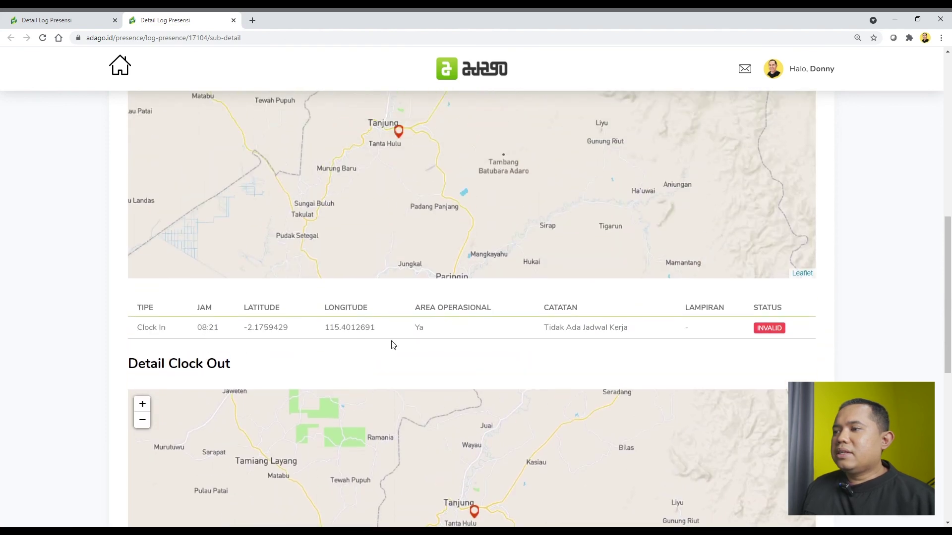
{"action": "left_click_drag", "start_coordinate": [375, 328], "coordinate": [235, 335]}
{"action": "key", "text": "ctrl+c"}
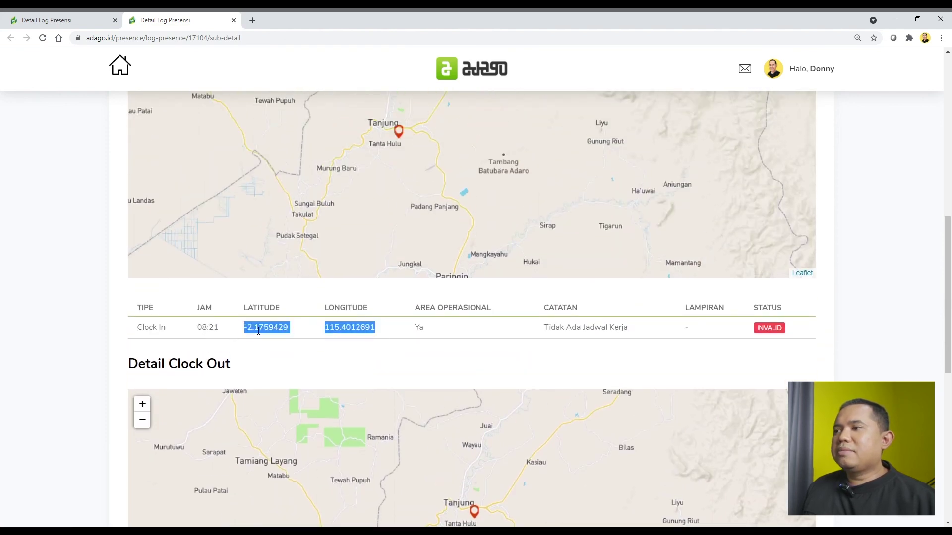
{"action": "left_click", "coordinate": [253, 20]}
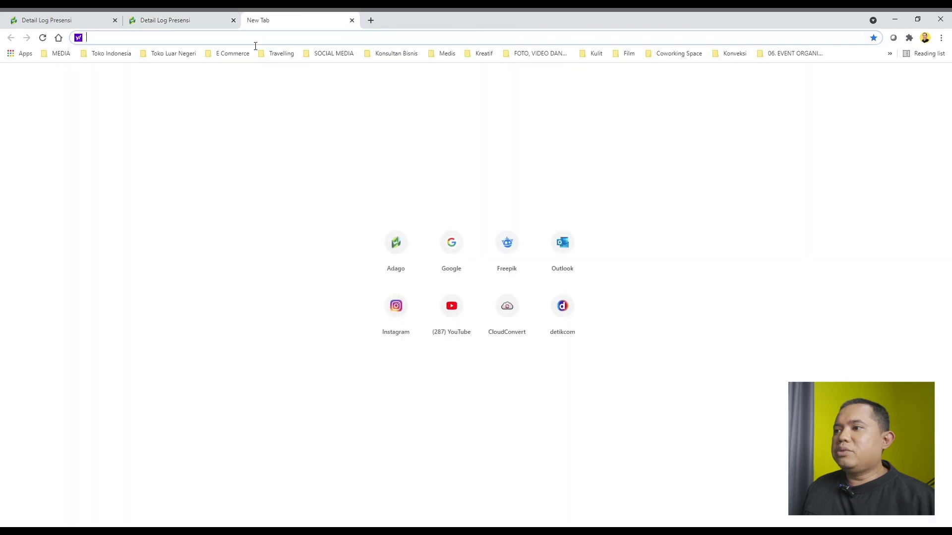
Step: Search Google for 'google map' in the new tab and open Google Maps
{"action": "type", "text": "google.com"}
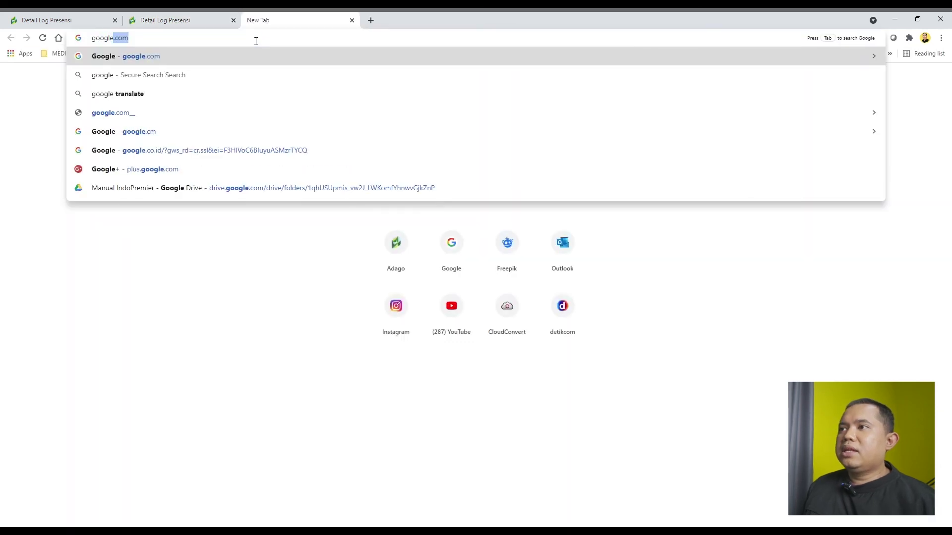
{"action": "key", "text": "Return"}
{"action": "type", "text": "google map"}
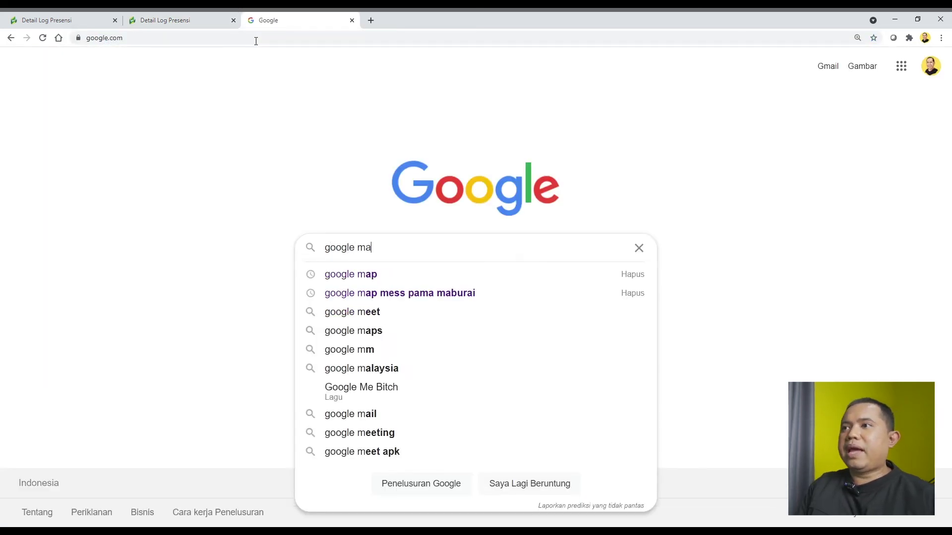
{"action": "key", "text": "Return"}
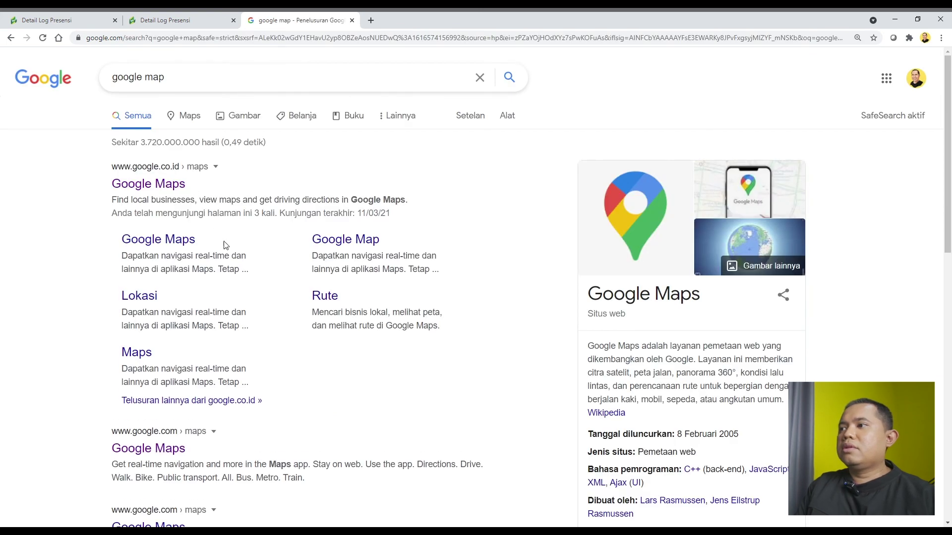
{"action": "scroll", "coordinate": [223, 244], "scroll_direction": "down", "scroll_amount": 4}
{"action": "left_click", "coordinate": [148, 329]}
{"action": "left_click", "coordinate": [178, 20]}
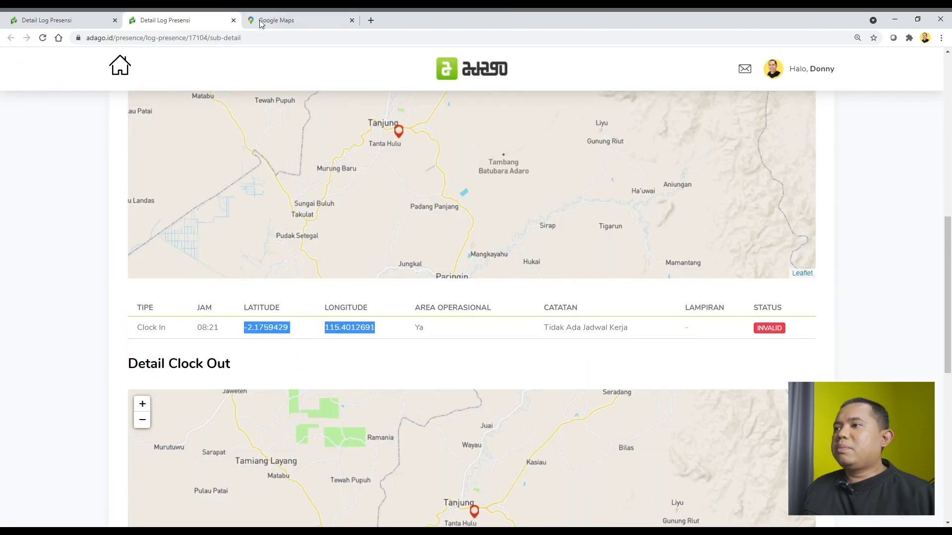
{"action": "left_click", "coordinate": [297, 20]}
Step: Locate the pasted clock-in coordinates near Pembataan, Murung Pudak, then return to the Adago attendance detail
{"action": "key", "text": "ctrl+v"}
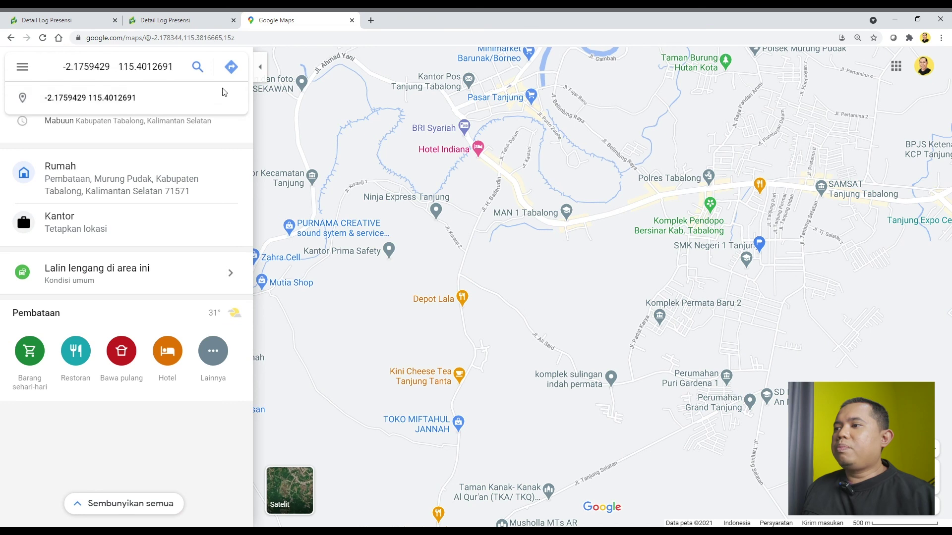
{"action": "left_click", "coordinate": [201, 67]}
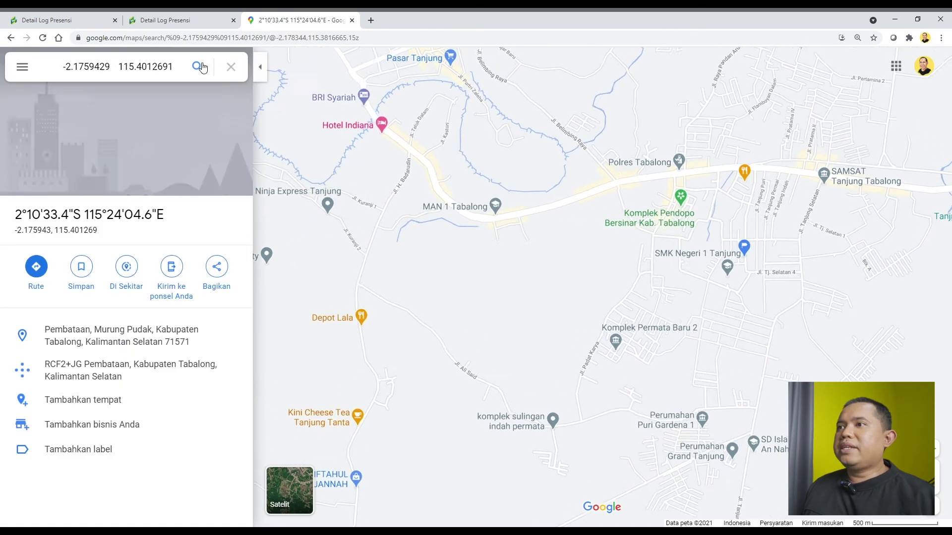
{"action": "scroll", "coordinate": [675, 311], "scroll_direction": "up", "scroll_amount": 2}
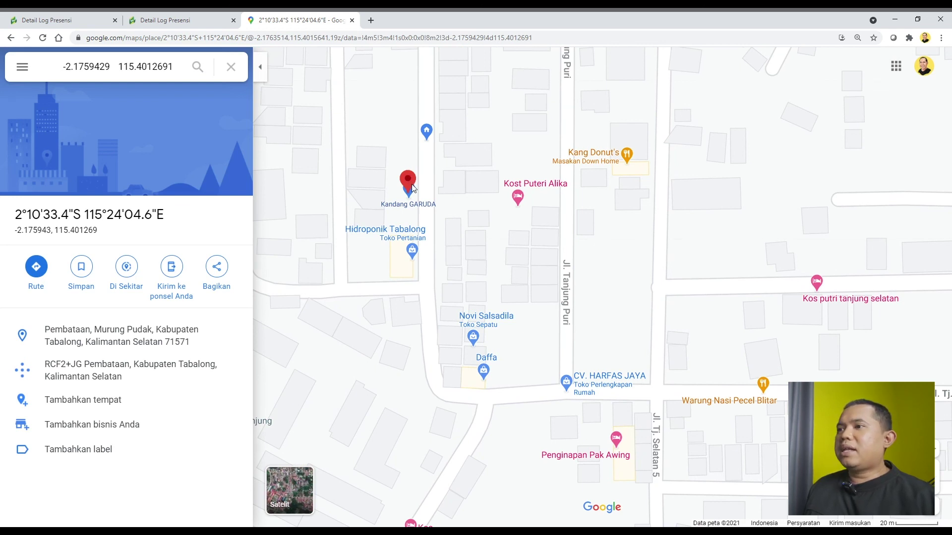
{"action": "left_click", "coordinate": [176, 21]}
{"action": "scroll", "coordinate": [561, 304], "scroll_direction": "down", "scroll_amount": 3}
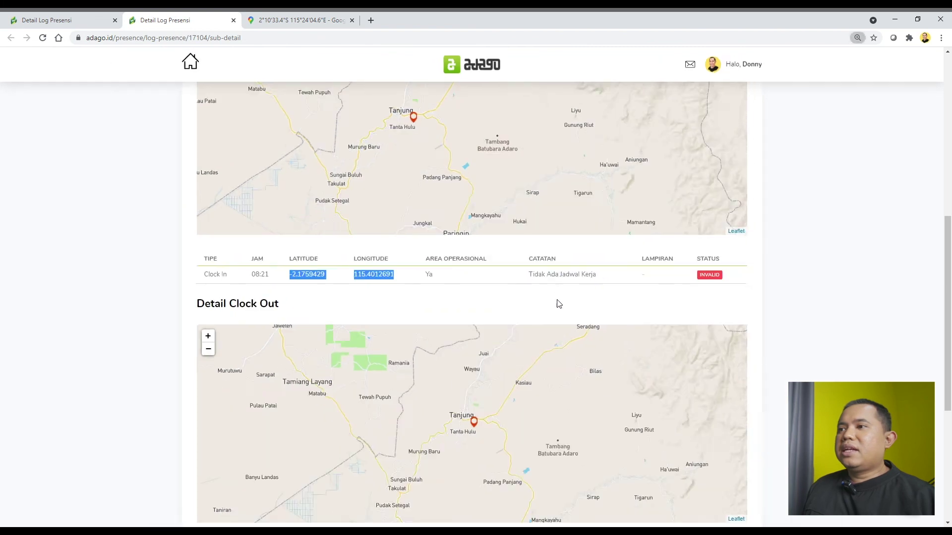
Step: Deselect the coordinates and switch to the first tab's March 2021 log, zoomed in, showing 13 valid, 11 invalid
{"action": "scroll", "coordinate": [577, 293], "scroll_direction": "up", "scroll_amount": 1}
{"action": "scroll", "coordinate": [577, 293], "scroll_direction": "down", "scroll_amount": 1}
{"action": "left_click", "coordinate": [753, 280]}
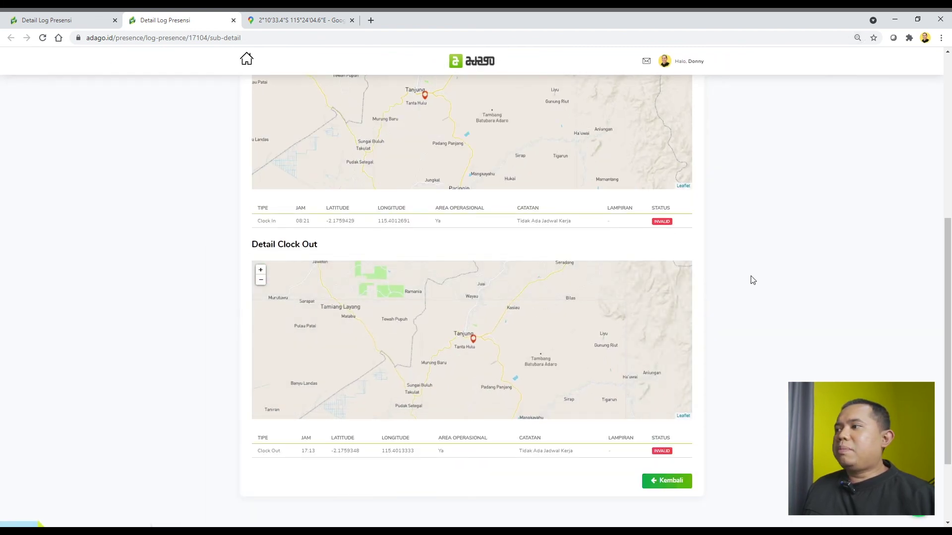
{"action": "scroll", "coordinate": [896, 290], "scroll_direction": "up", "scroll_amount": 2}
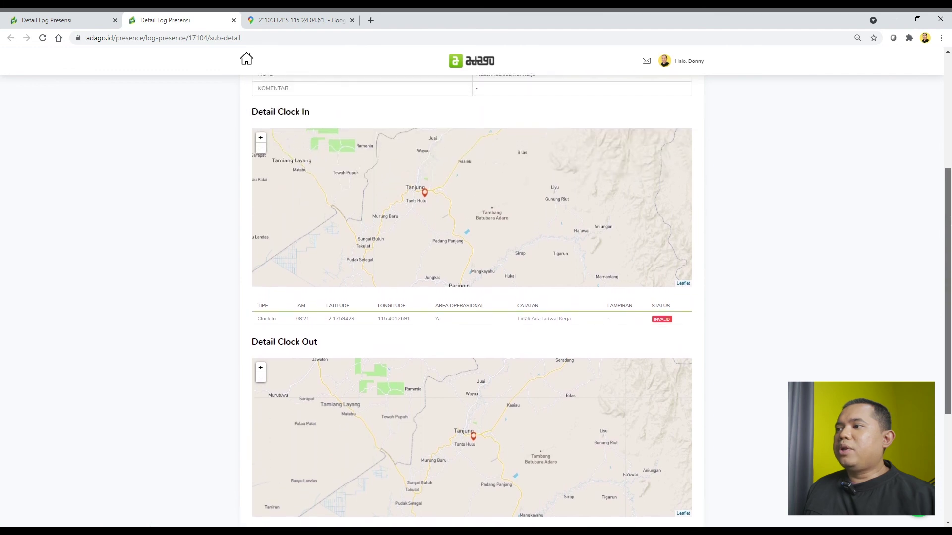
{"action": "left_click", "coordinate": [56, 20]}
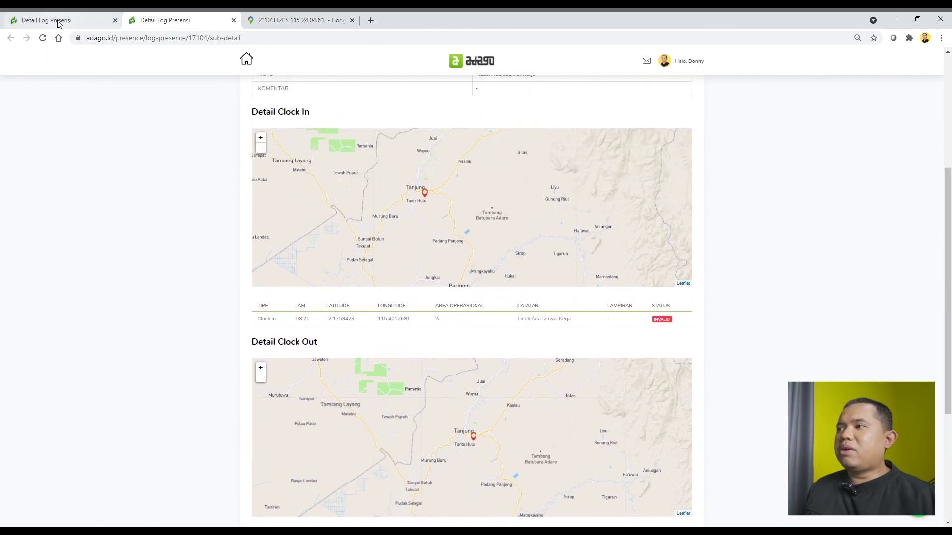
{"action": "key", "text": "ctrl+plus"}
{"action": "key", "text": "ctrl+plus"}
{"action": "key", "text": "ctrl+plus"}
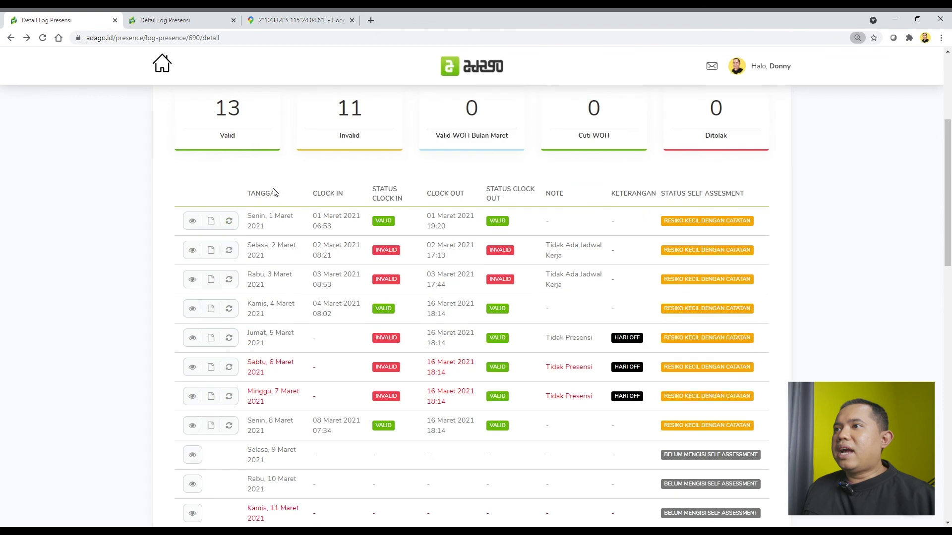
{"action": "left_click", "coordinate": [154, 245]}
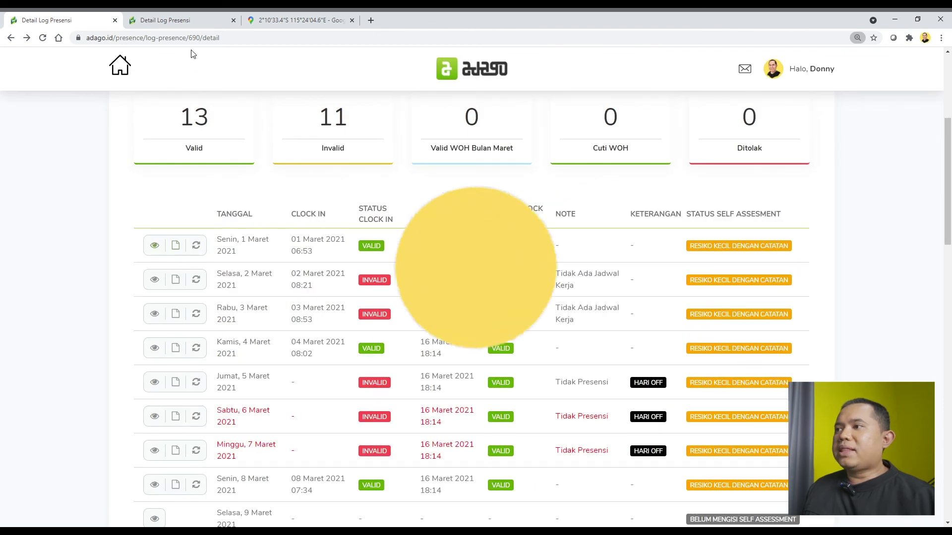